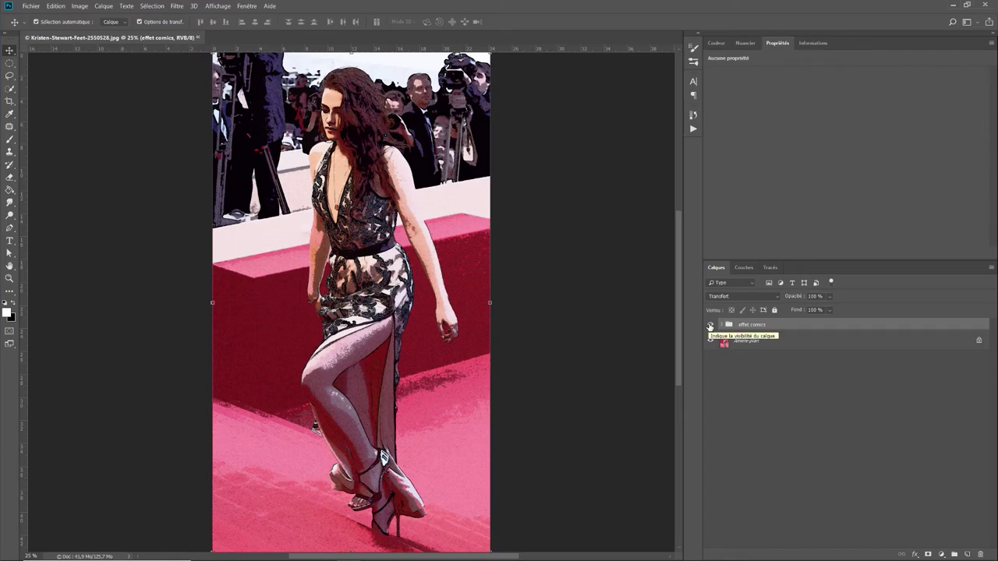
Hide and then re-show the effet comics group to compare it with the original photo
click(711, 325)
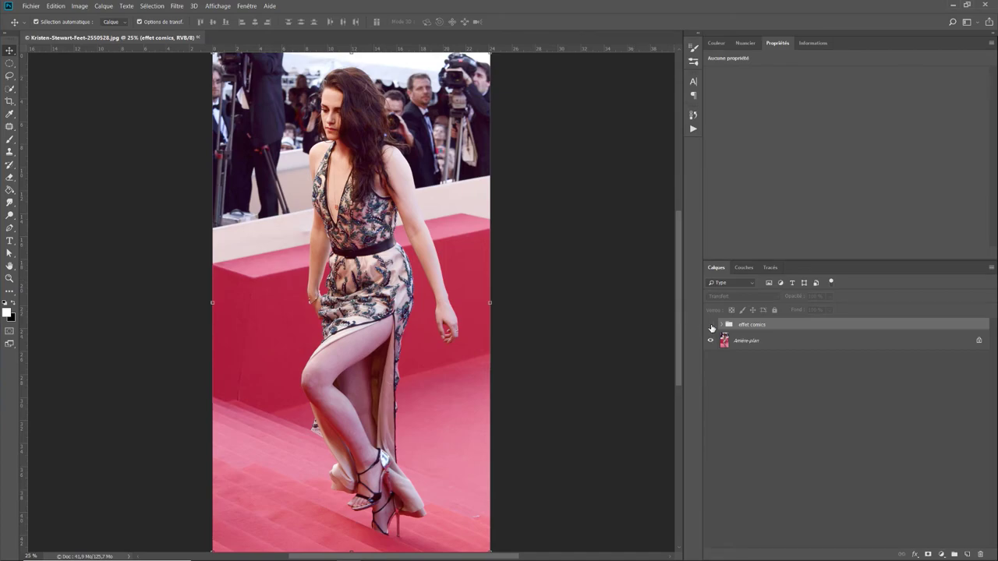
click(710, 325)
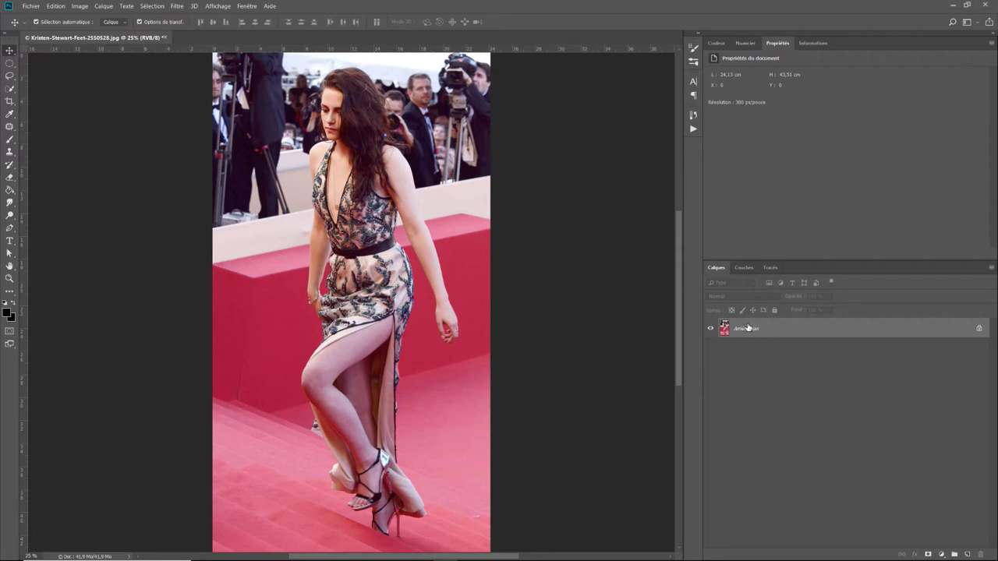
click(80, 7)
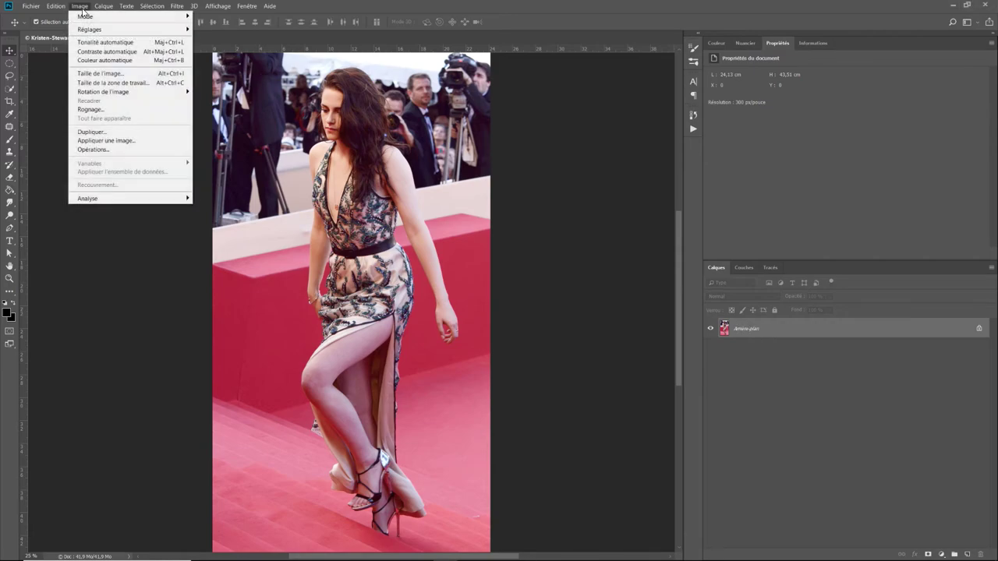
click(90, 73)
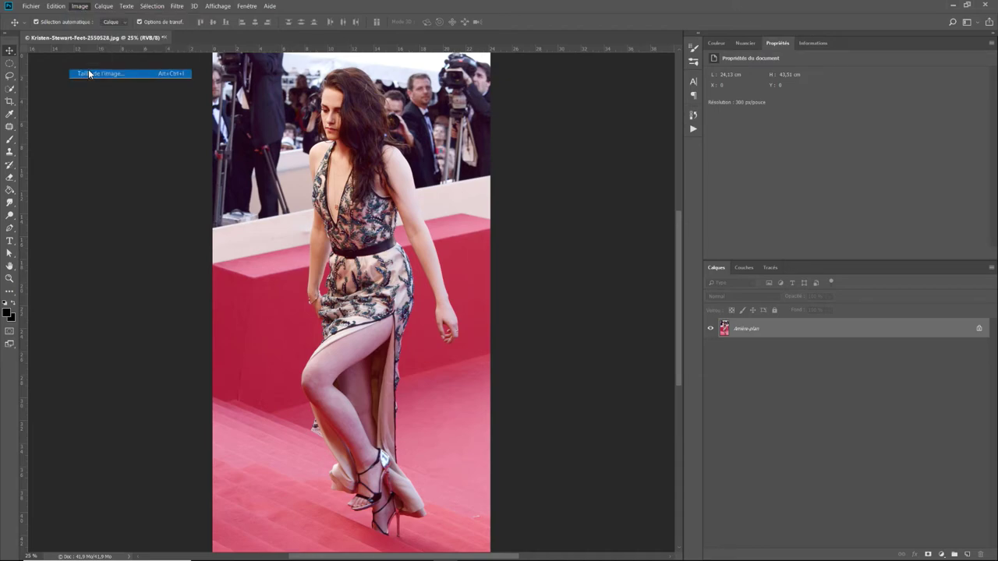
mouse_move(242, 282)
mouse_down()
mouse_move(243, 311)
mouse_move(265, 304)
mouse_move(243, 366)
mouse_up()
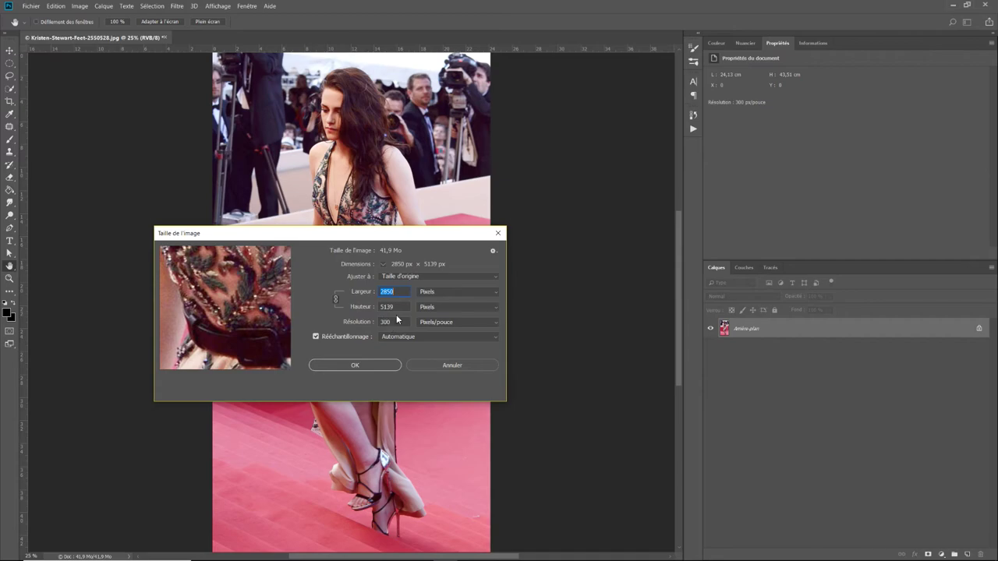
drag(394, 321, 380, 322)
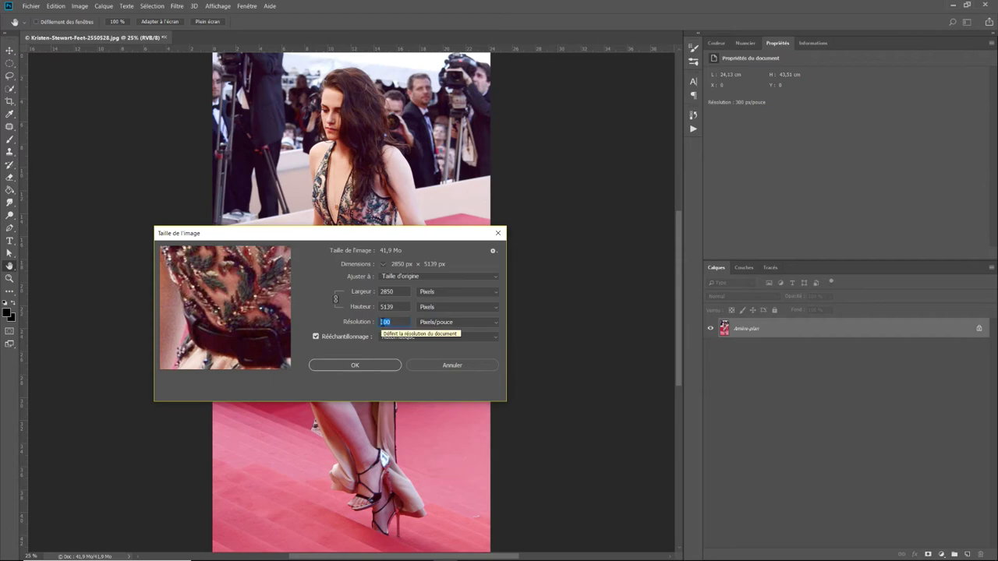
text(50)
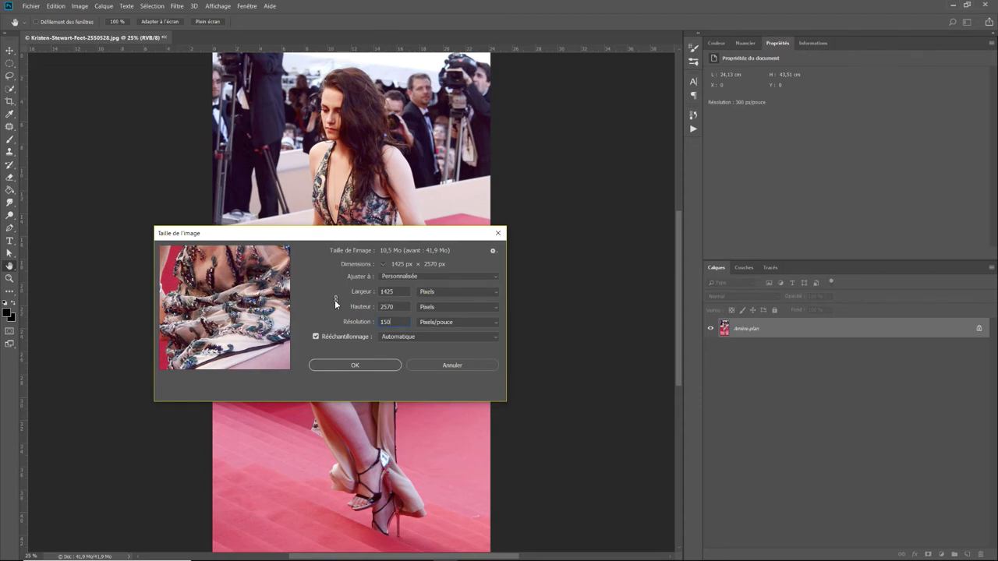
key(ctrl+z)
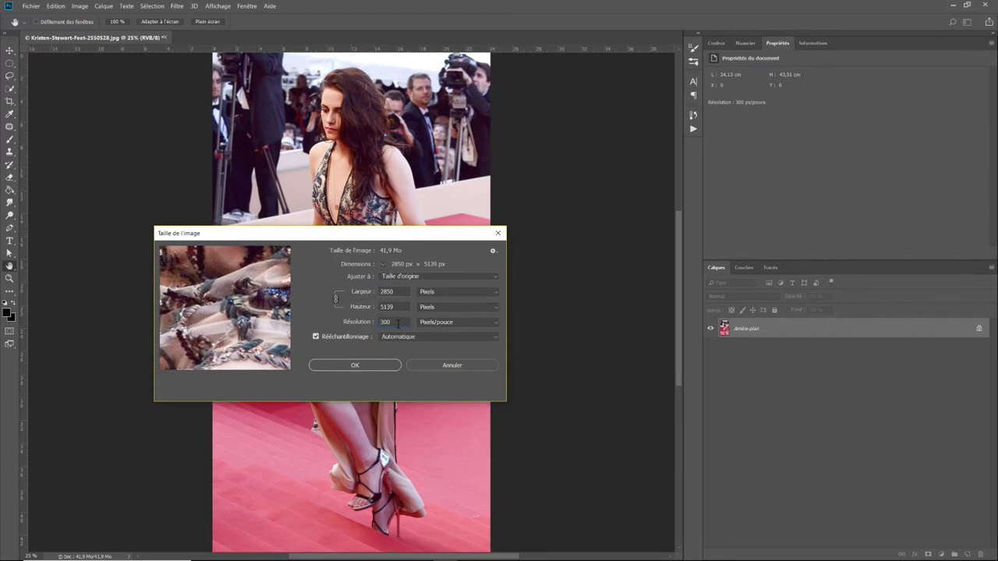
click(456, 366)
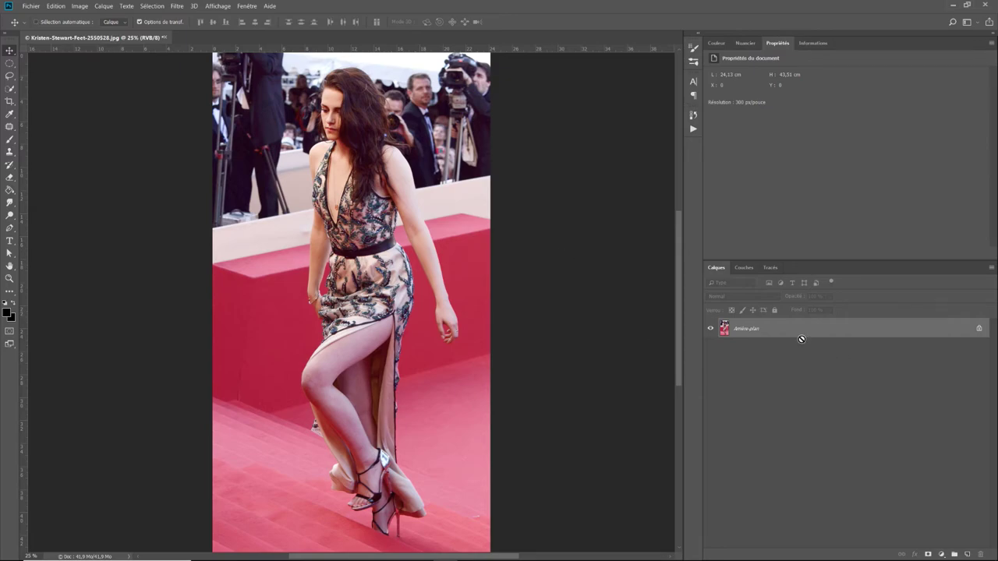
Duplicate the photo onto Calque 1 and hide the Arrière-plan background layer
key(ctrl+j)
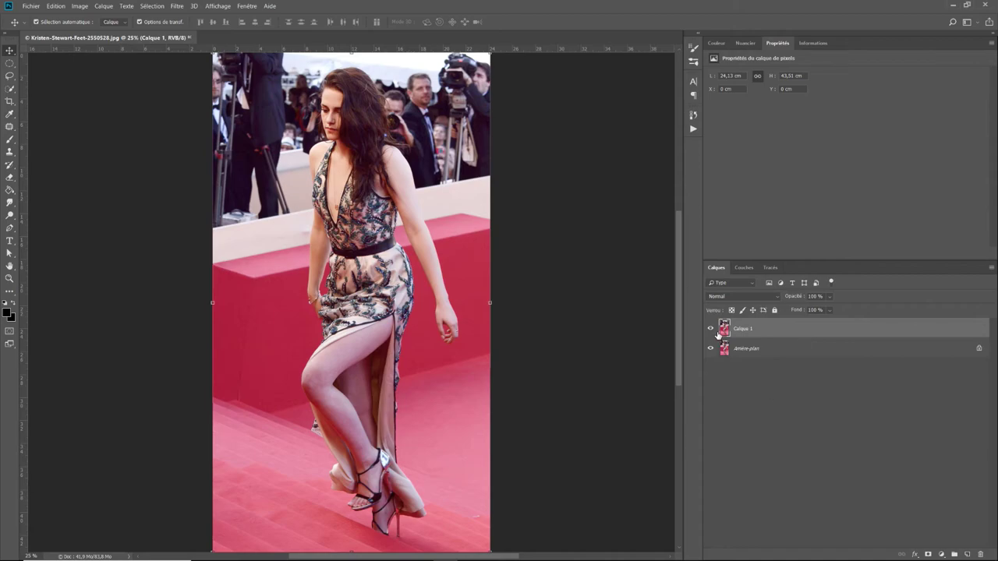
click(711, 349)
click(86, 8)
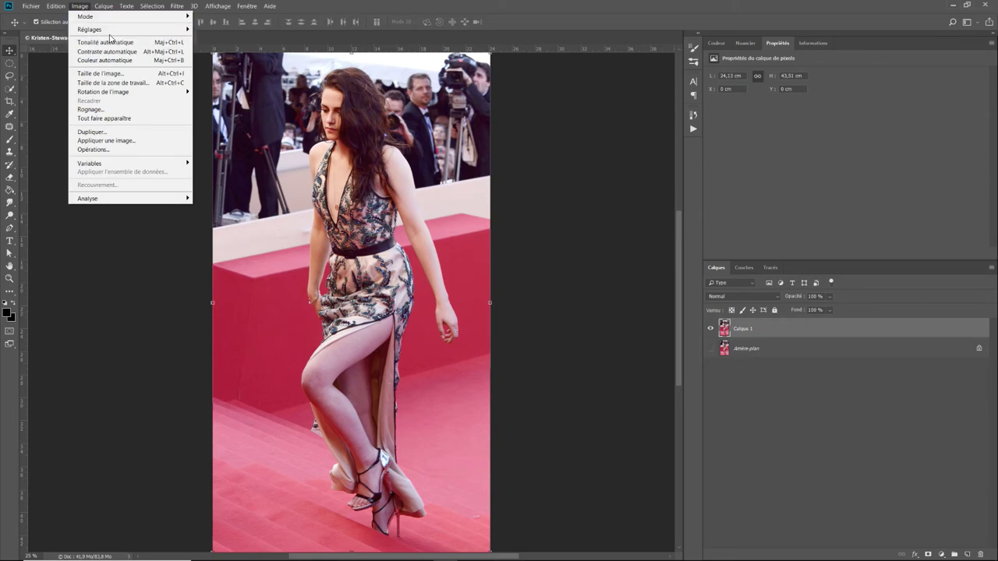
mouse_move(125, 28)
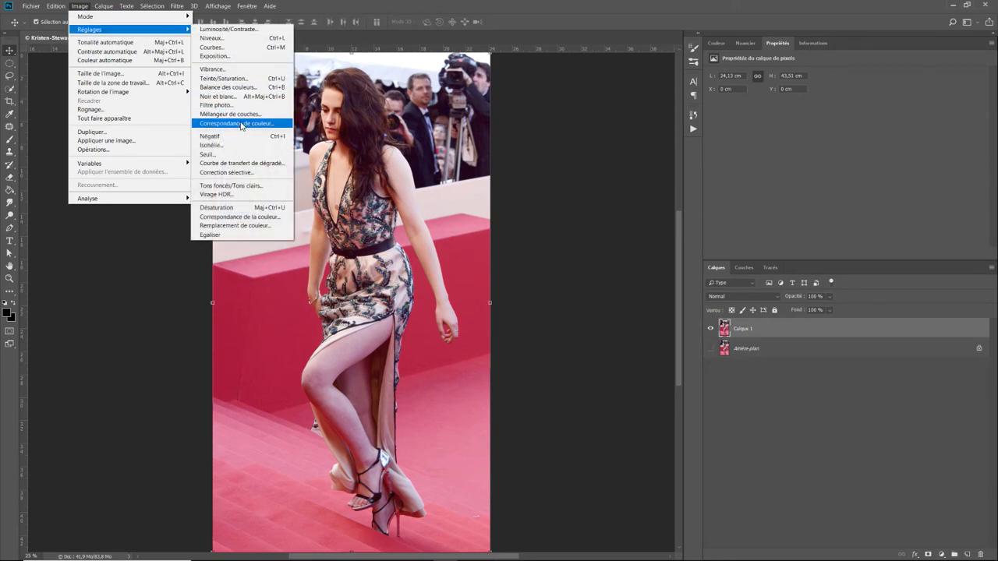
Set Tons foncés/Tons clairs to shadow amount 15%, tone 20%, highlight amount 15%, tone 20%
click(234, 186)
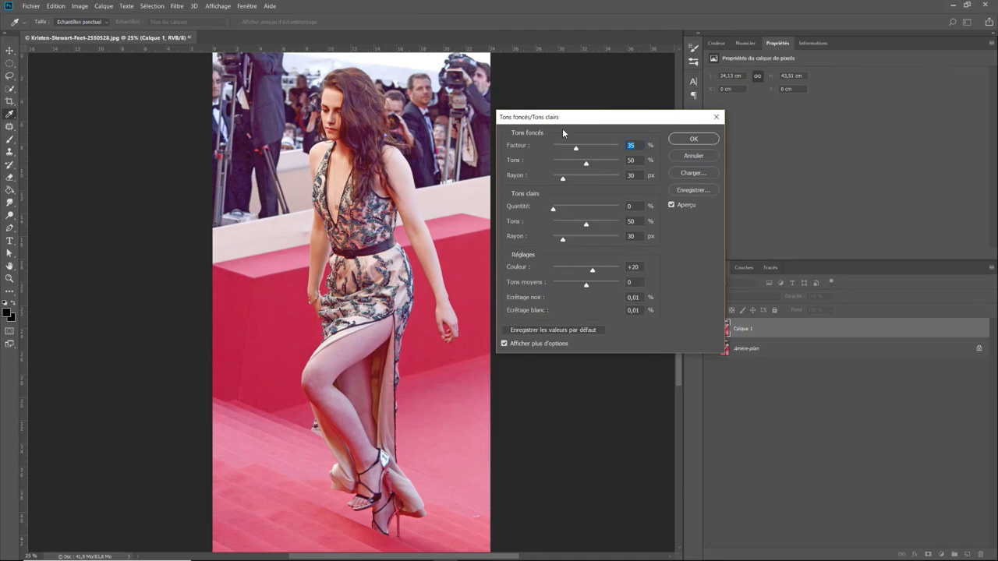
drag(565, 124, 188, 156)
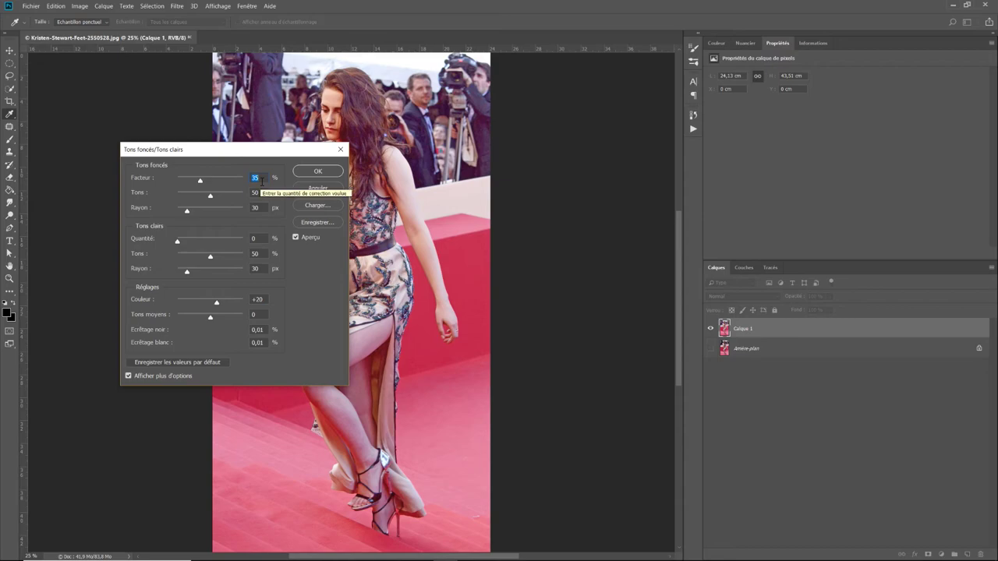
text(15)
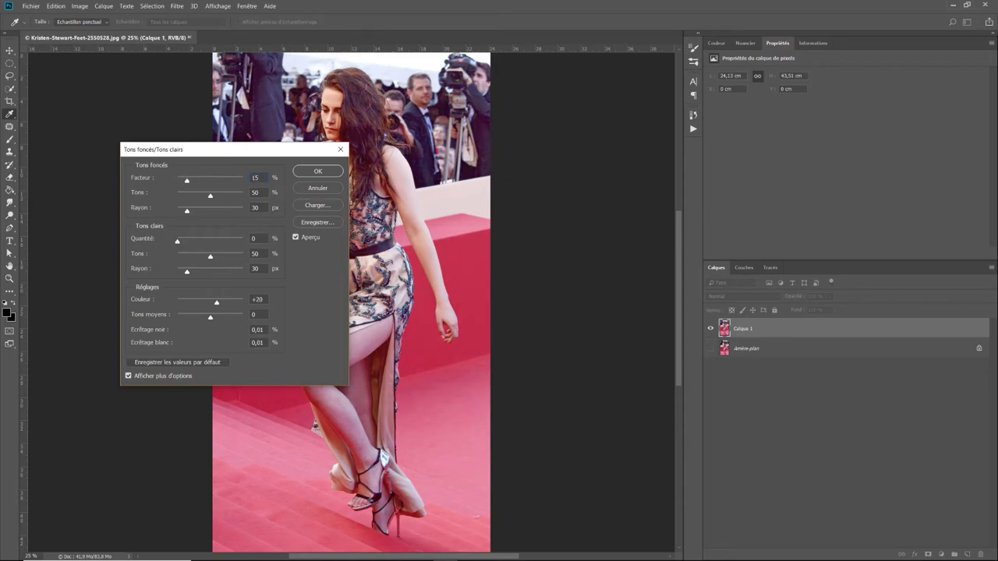
click(260, 192)
text(20)
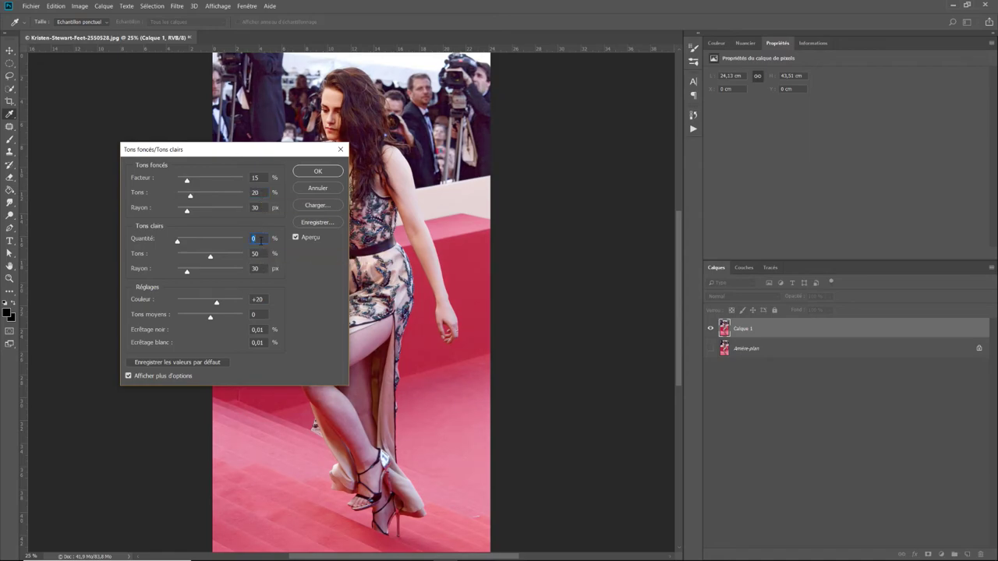
text(5)
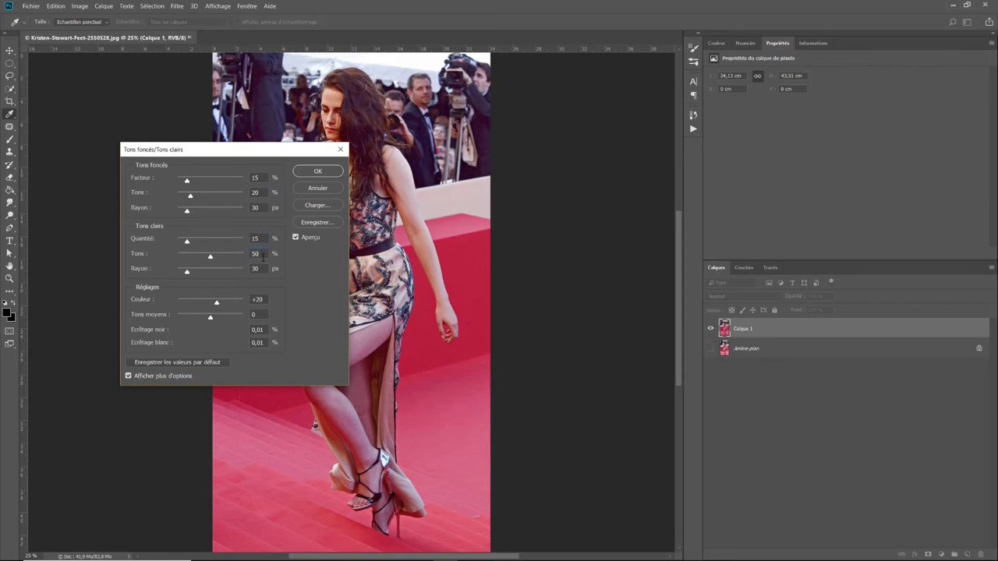
click(262, 255)
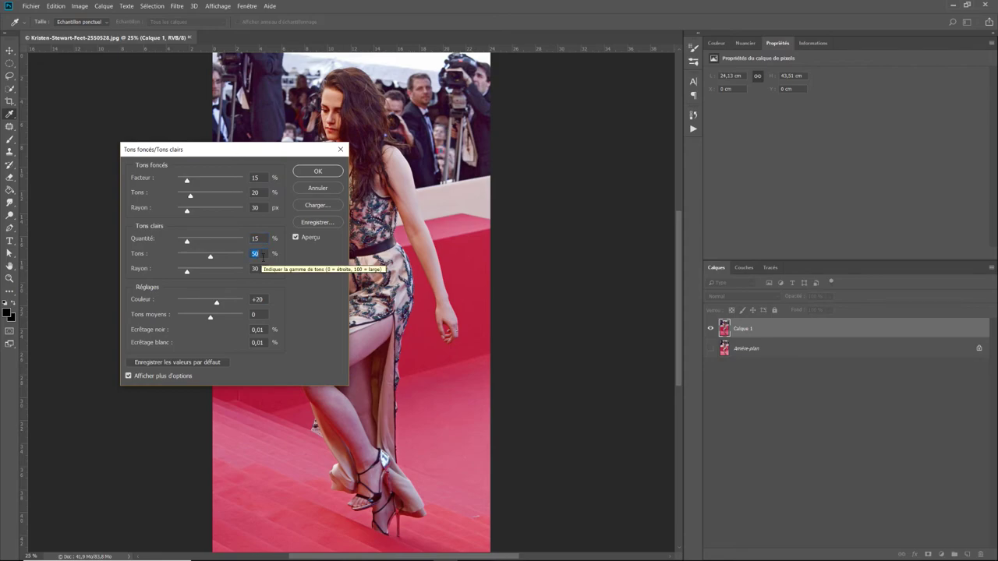
text(20)
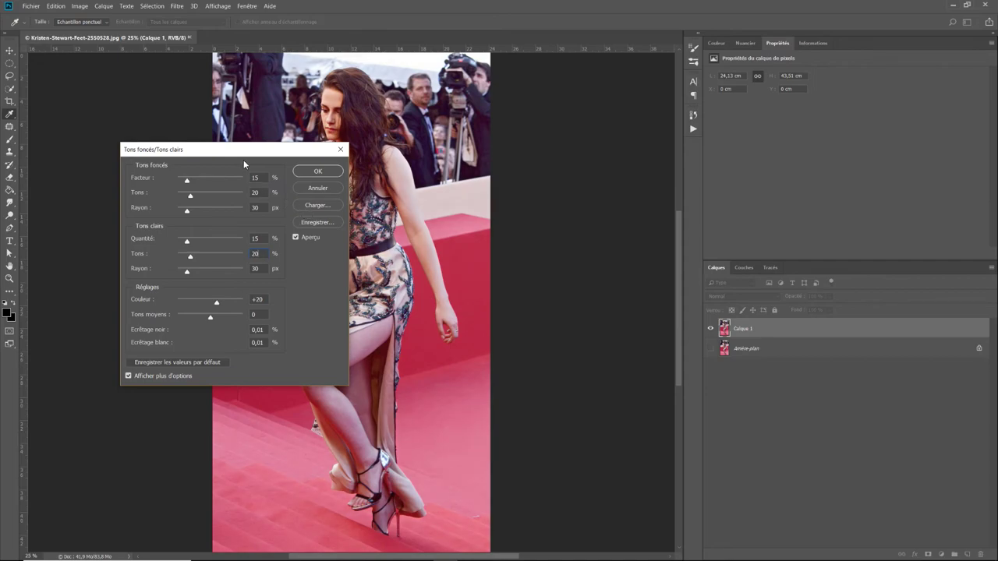
drag(244, 149, 612, 115)
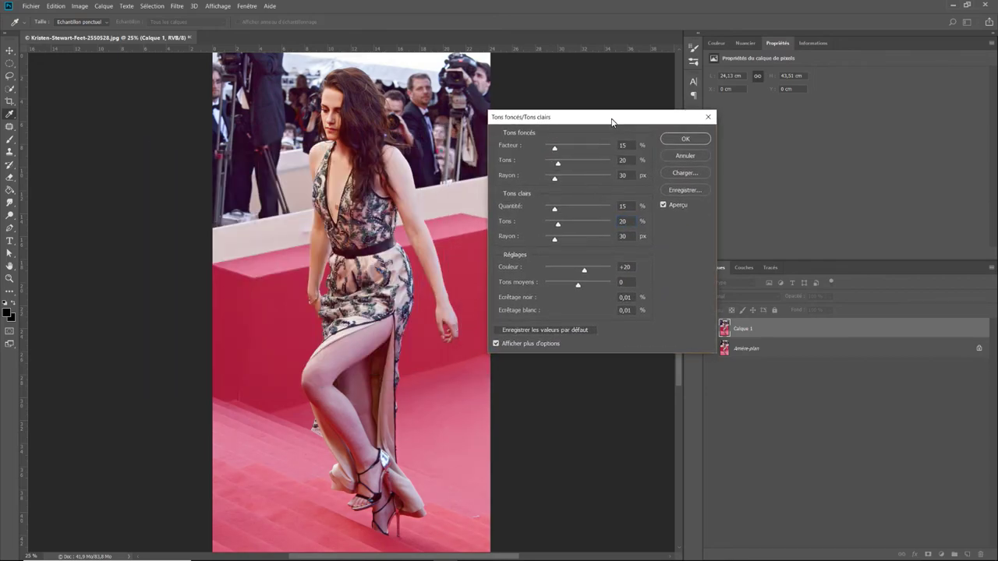
Compare the correction with preview on and off, then apply it to Calque 1
click(662, 203)
click(662, 203)
click(662, 203)
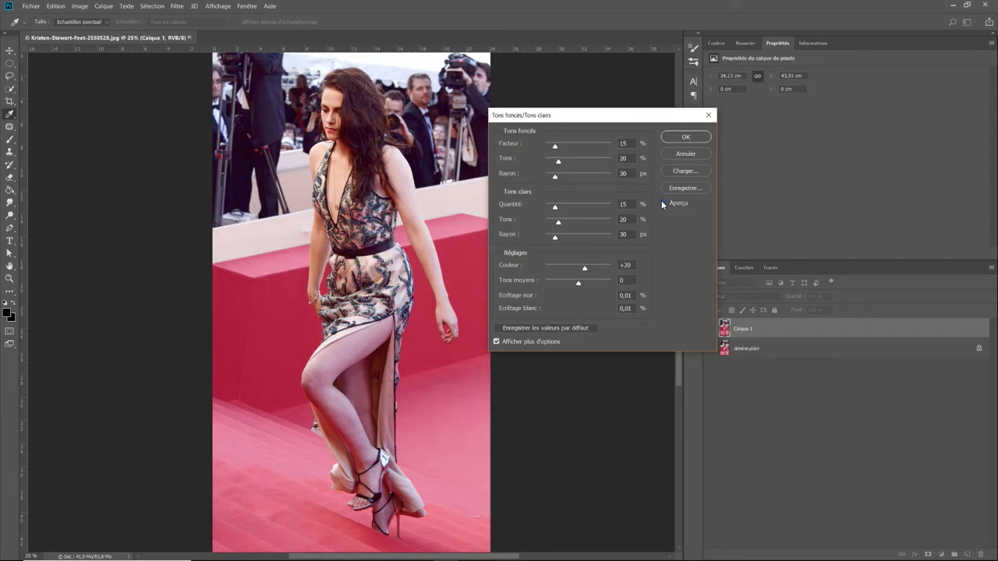
click(662, 203)
click(662, 202)
click(662, 203)
click(662, 203)
click(662, 203)
click(662, 203)
click(662, 203)
click(662, 203)
click(662, 202)
click(662, 202)
click(662, 203)
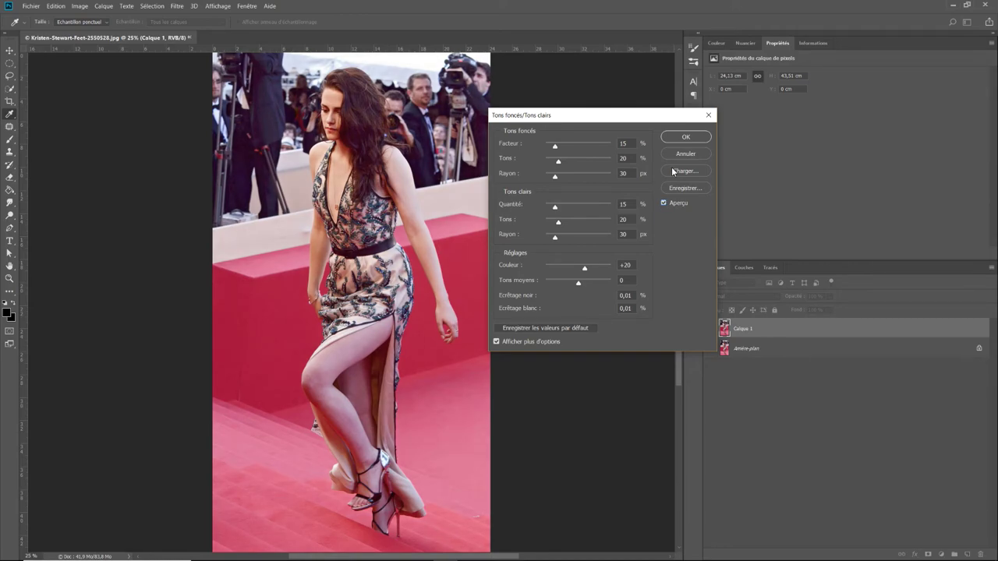
click(681, 140)
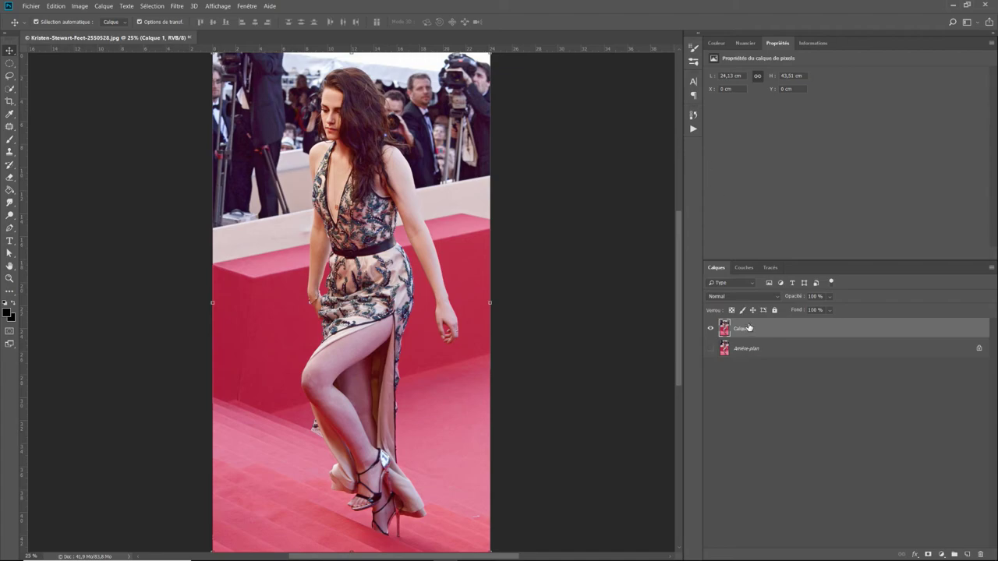
Duplicate Calque 1 into a hidden layer named lignes, then bring up Calque 1's layer menu
key(ctrl+j)
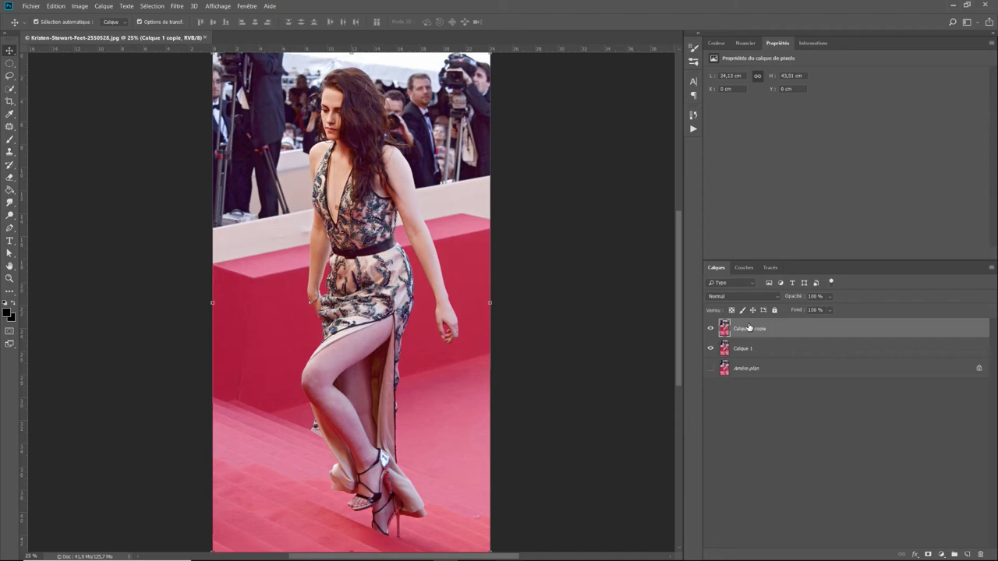
double_click(748, 328)
key(BackSpace)
text(lignes)
key(Return)
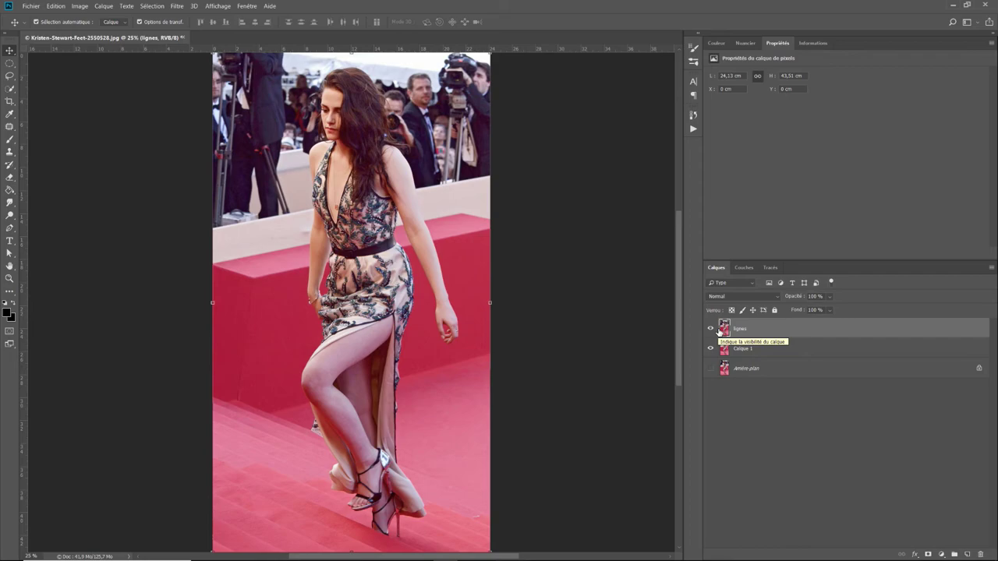
click(710, 328)
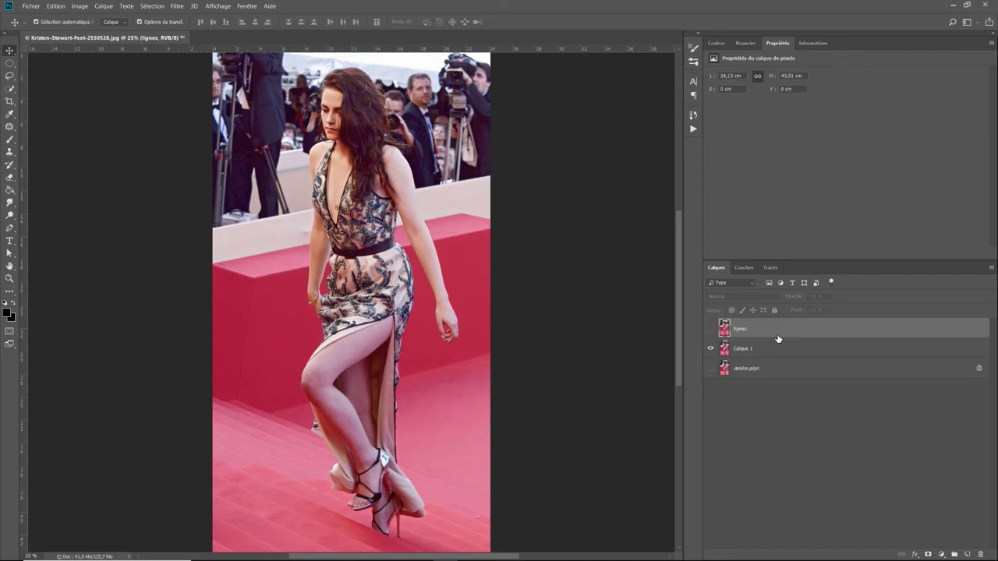
click(777, 348)
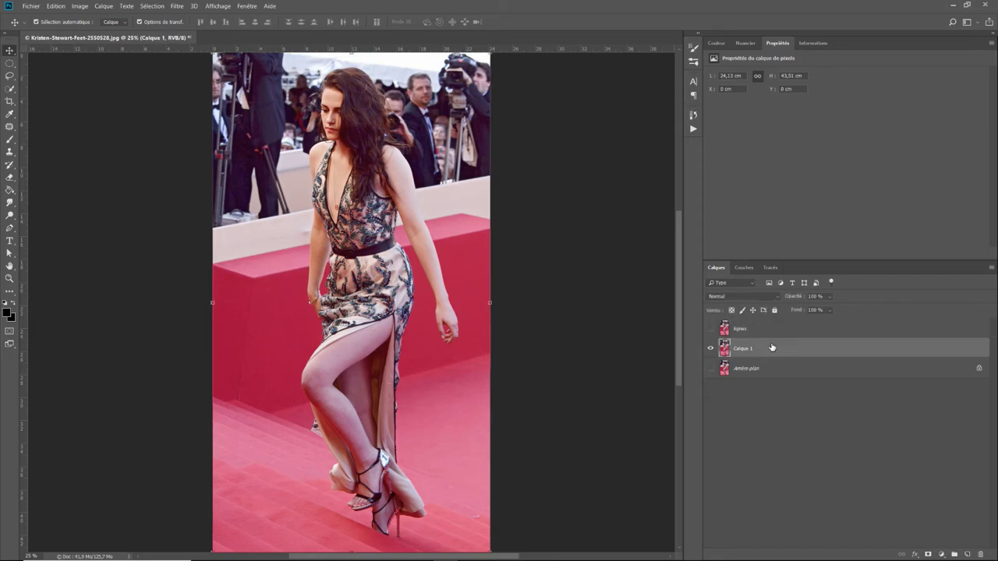
right_click(762, 345)
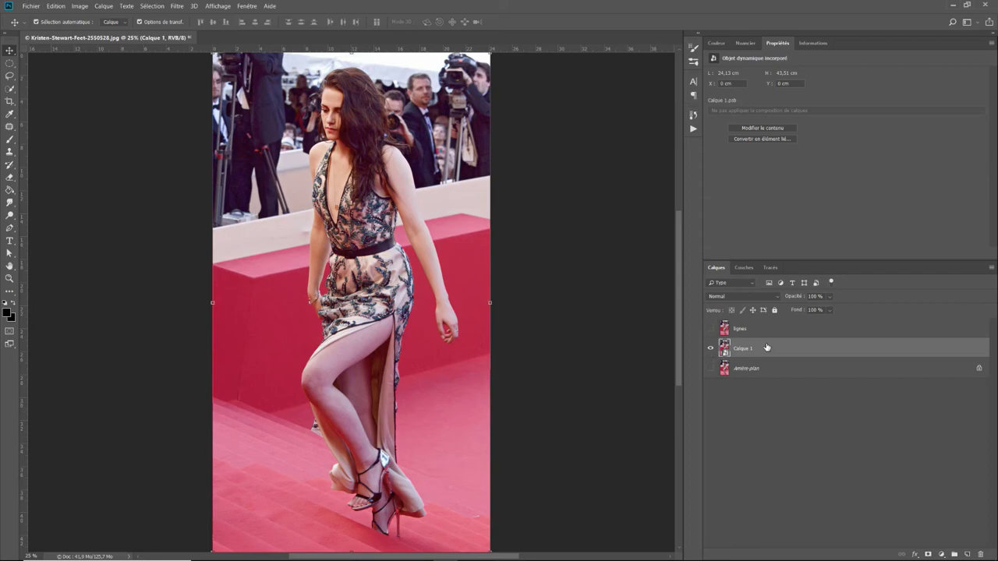
Apply Filter Gallery's Contour postérisé with edge thickness 0, intensity 8 and posterization 0
click(178, 7)
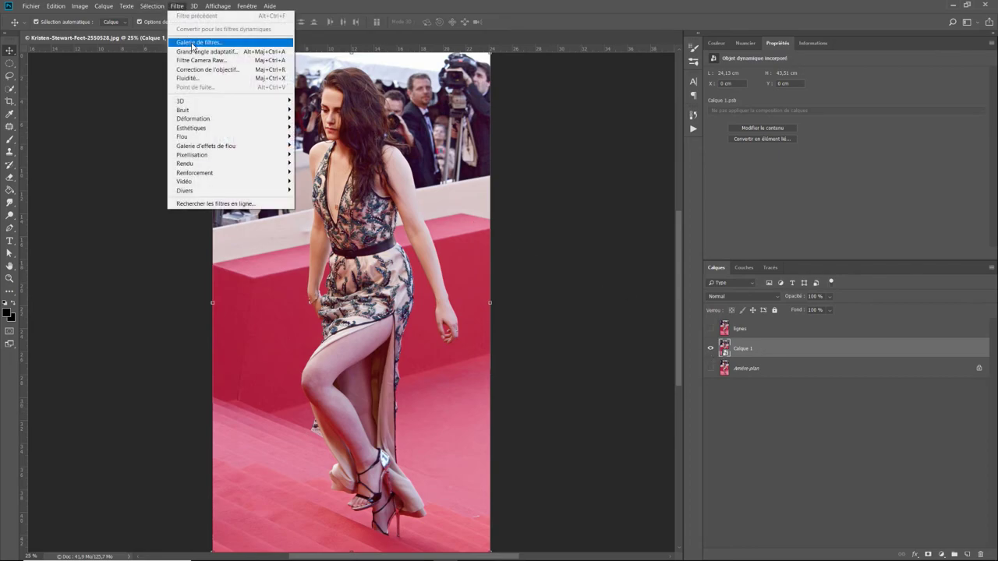
click(191, 42)
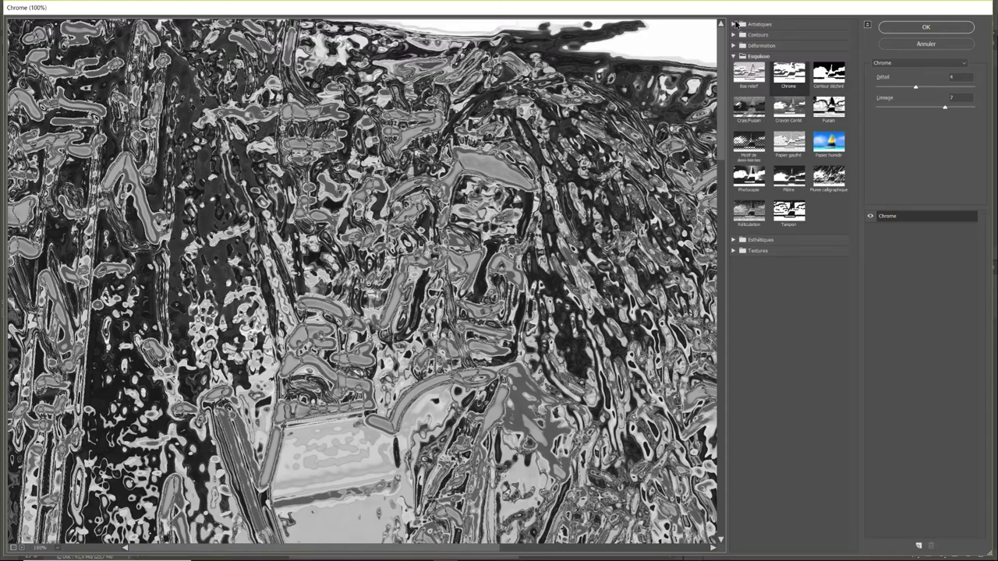
click(733, 24)
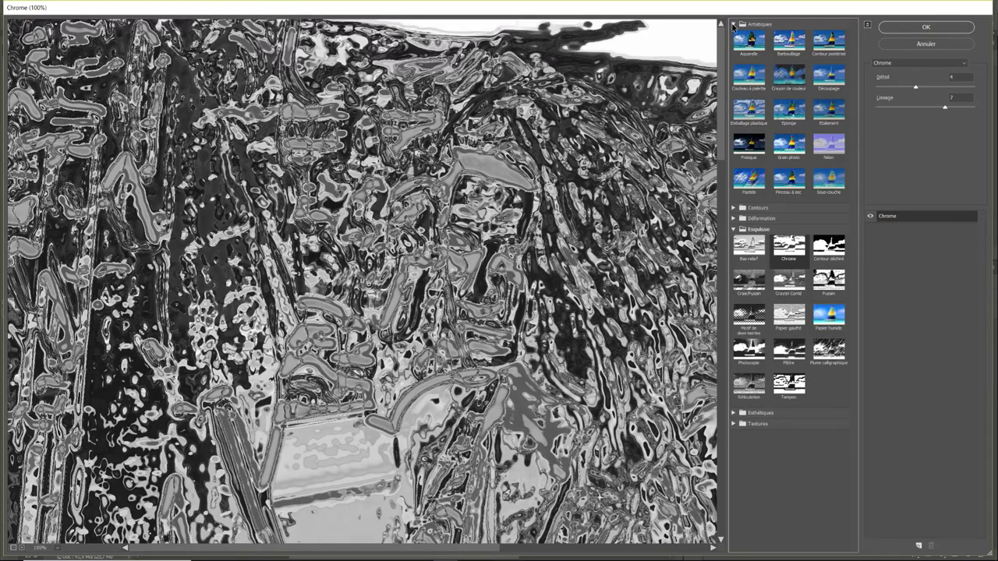
click(819, 38)
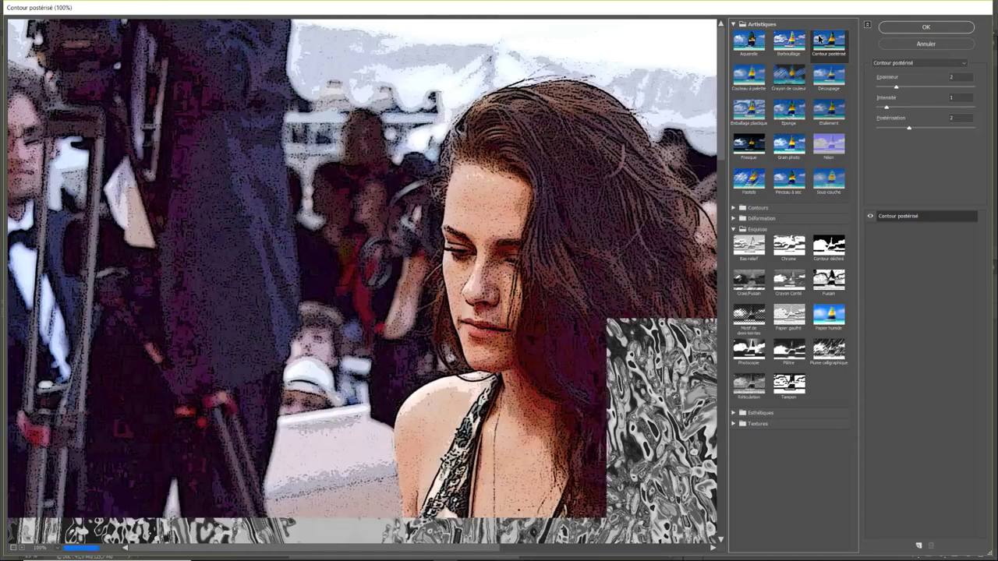
click(953, 78)
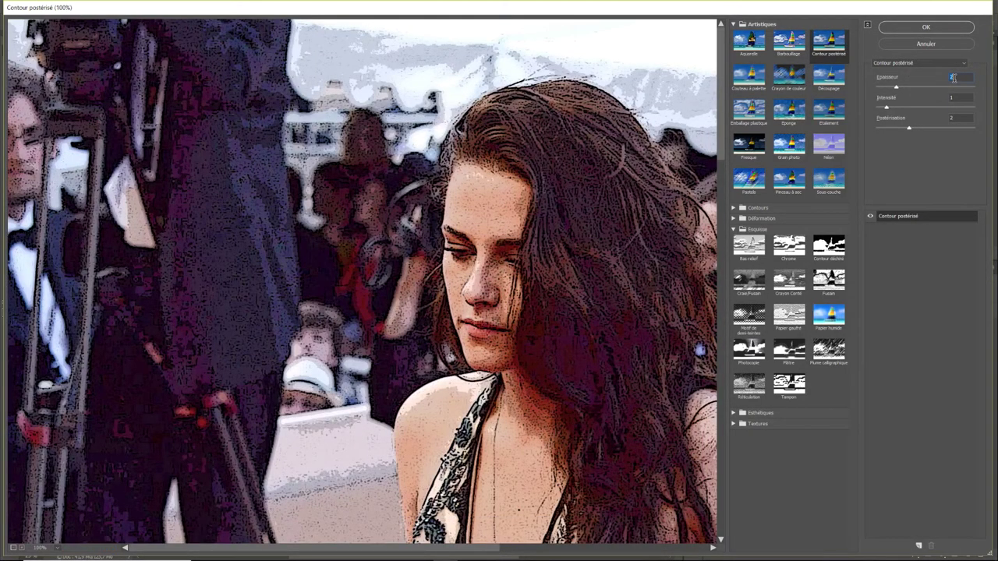
text(0)
text(8)
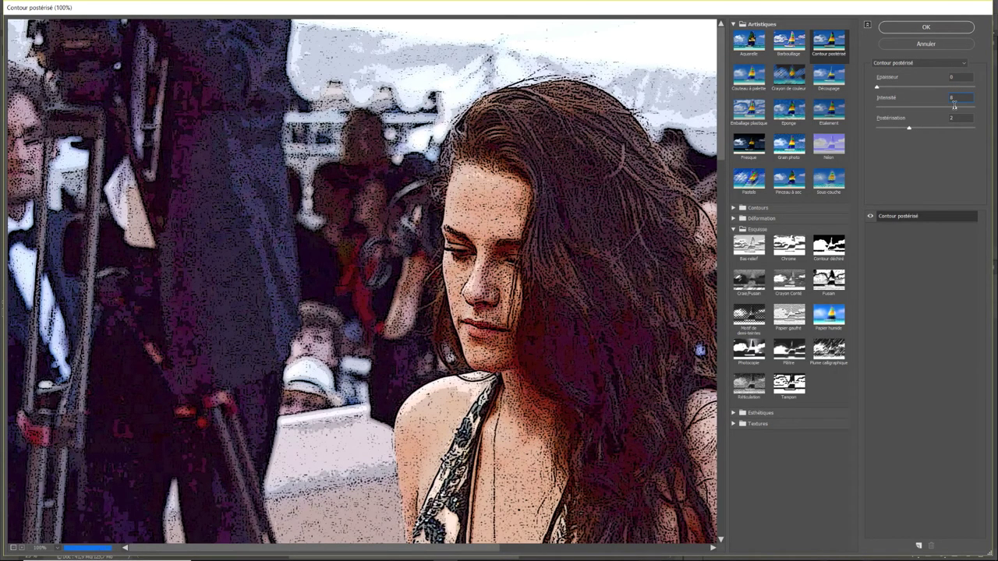
click(958, 118)
text(0)
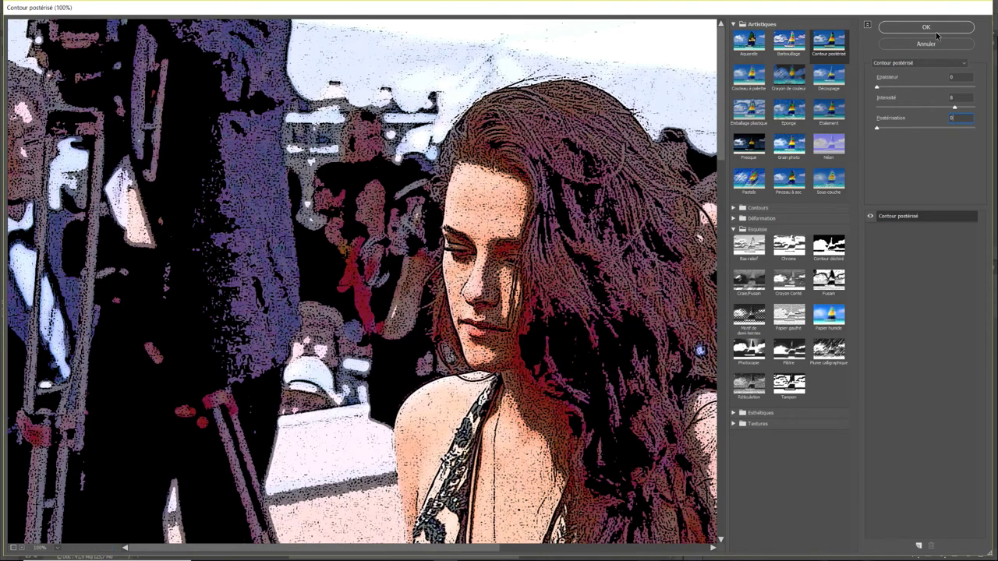
click(936, 30)
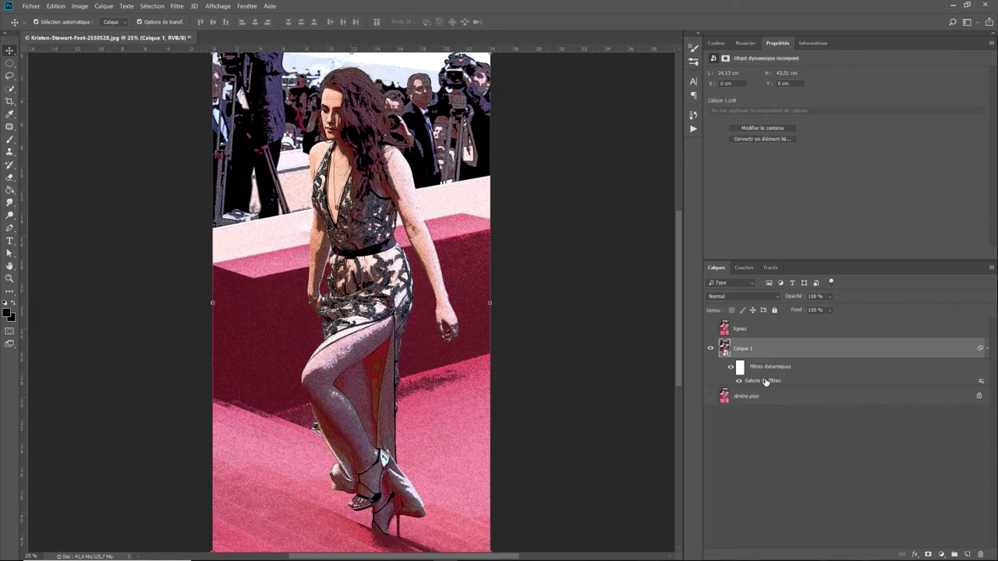
double_click(765, 382)
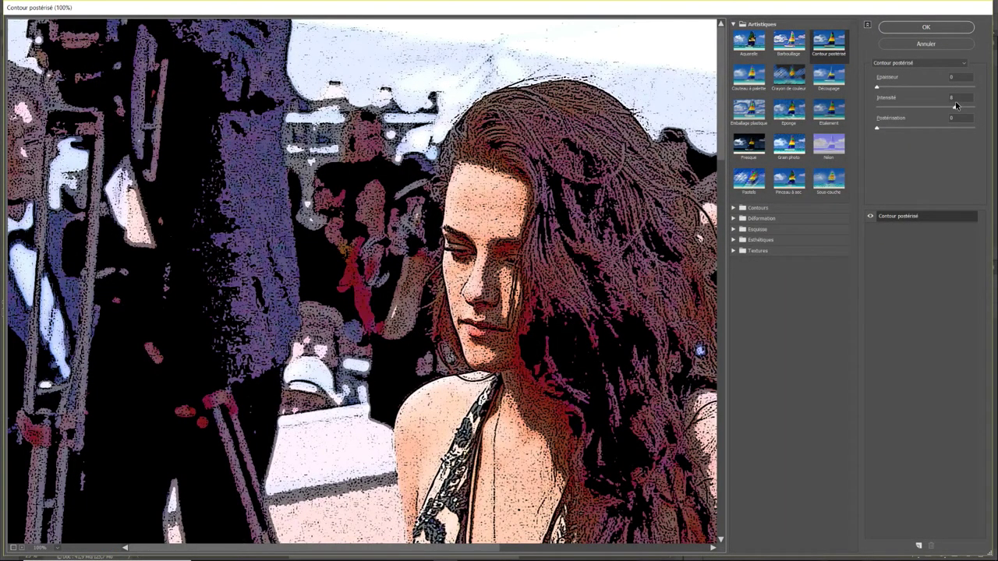
drag(955, 108, 926, 109)
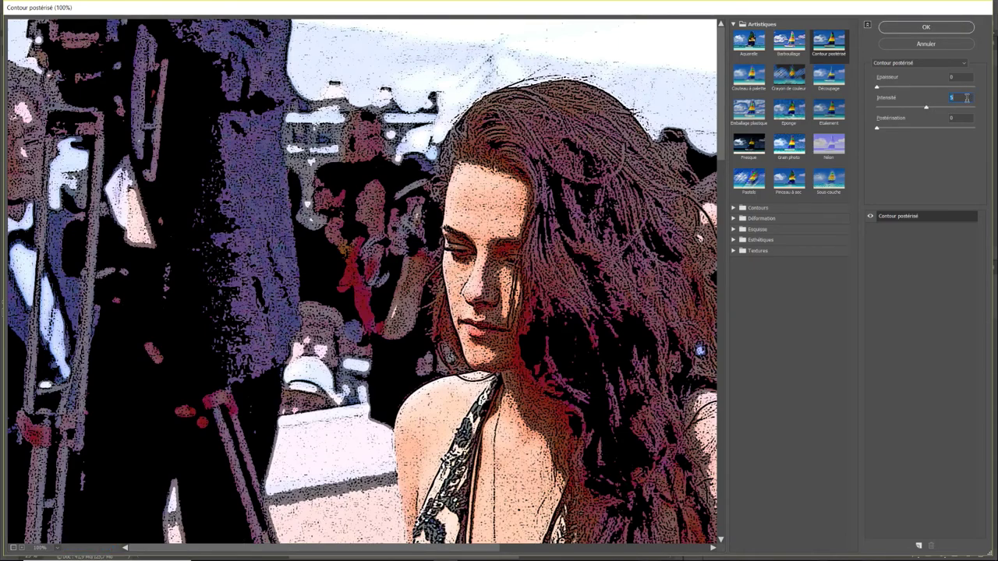
text(8)
click(925, 28)
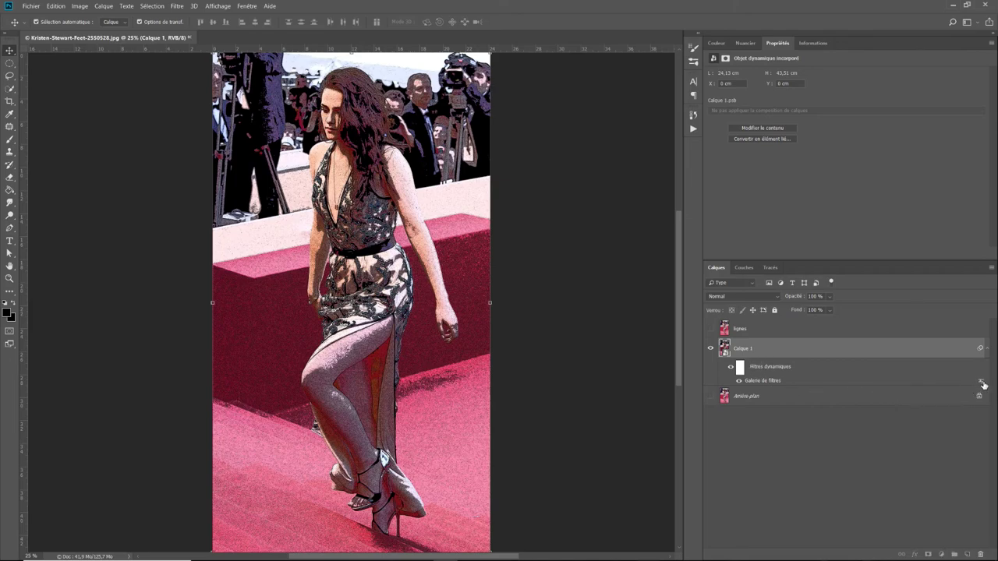
Set the Galerie de filtres poster-edges smart filter's blending opacity to 70%
double_click(983, 383)
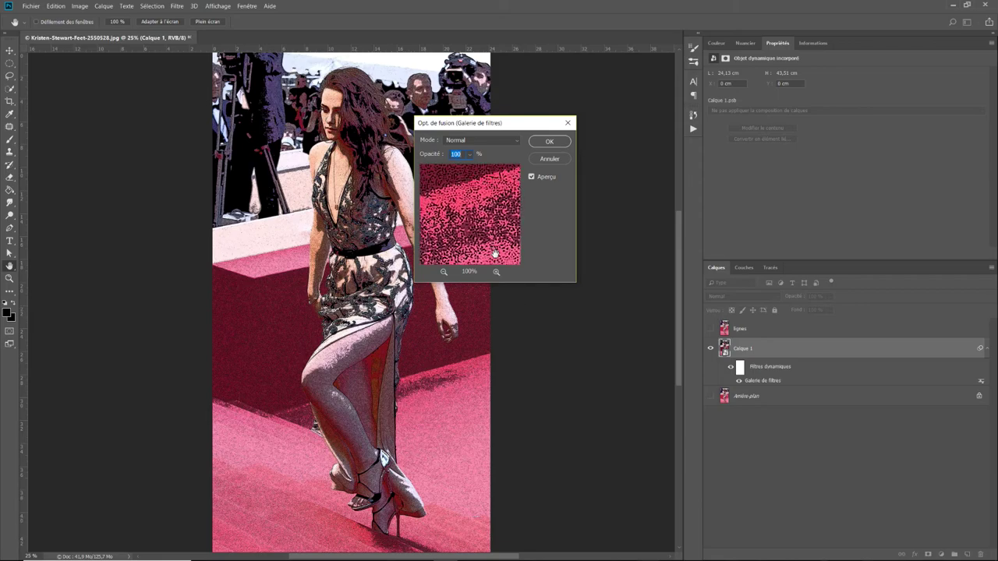
drag(475, 217, 478, 199)
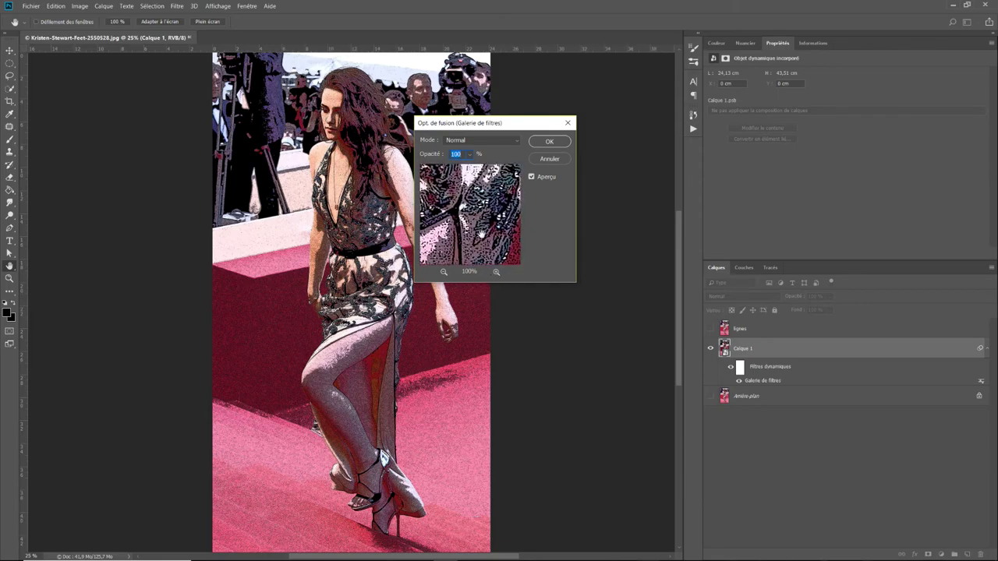
click(470, 154)
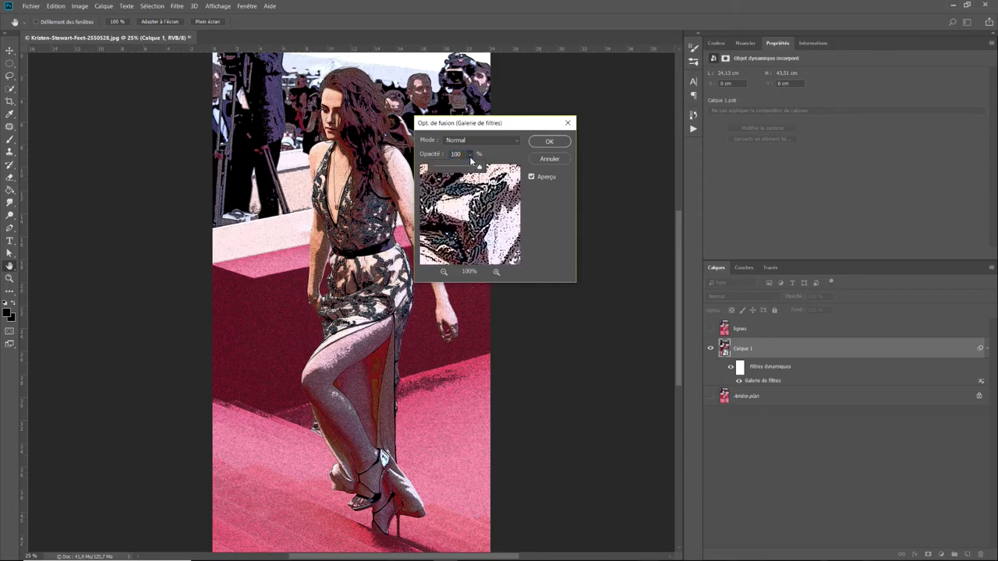
click(470, 160)
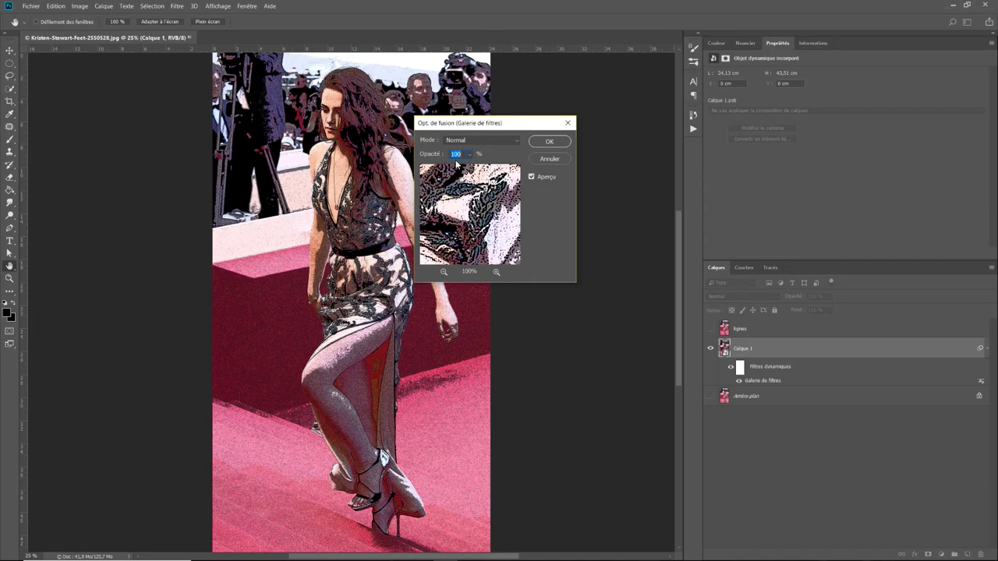
text(7)
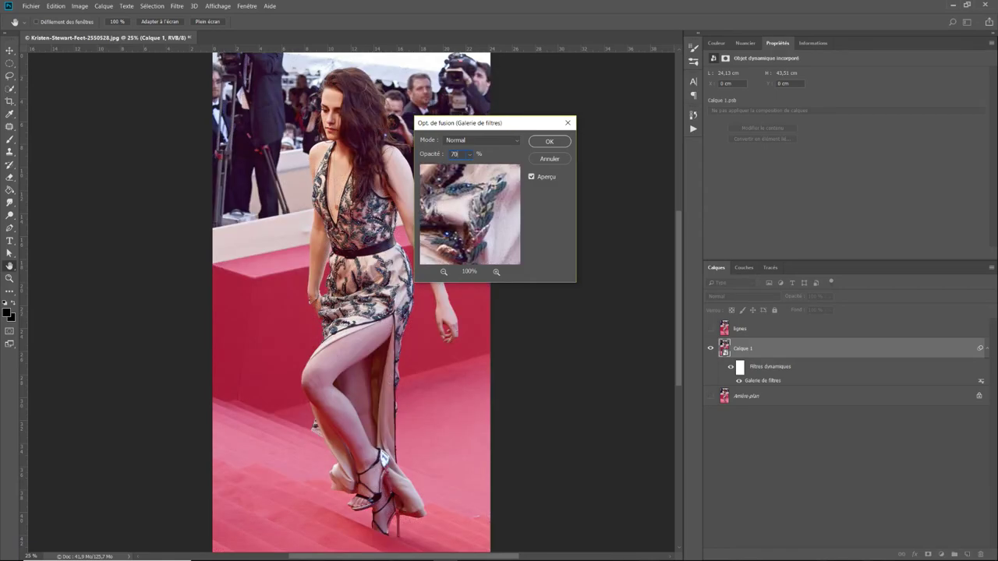
text(0)
click(548, 142)
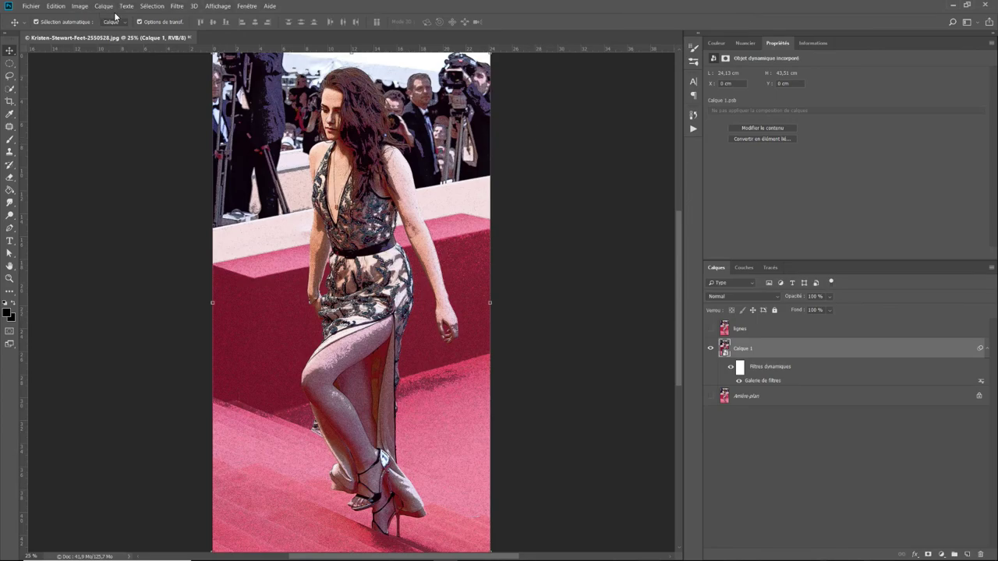
Add a Filter Gallery Découpage effect with 6 levels to Calque 1
click(178, 6)
click(200, 42)
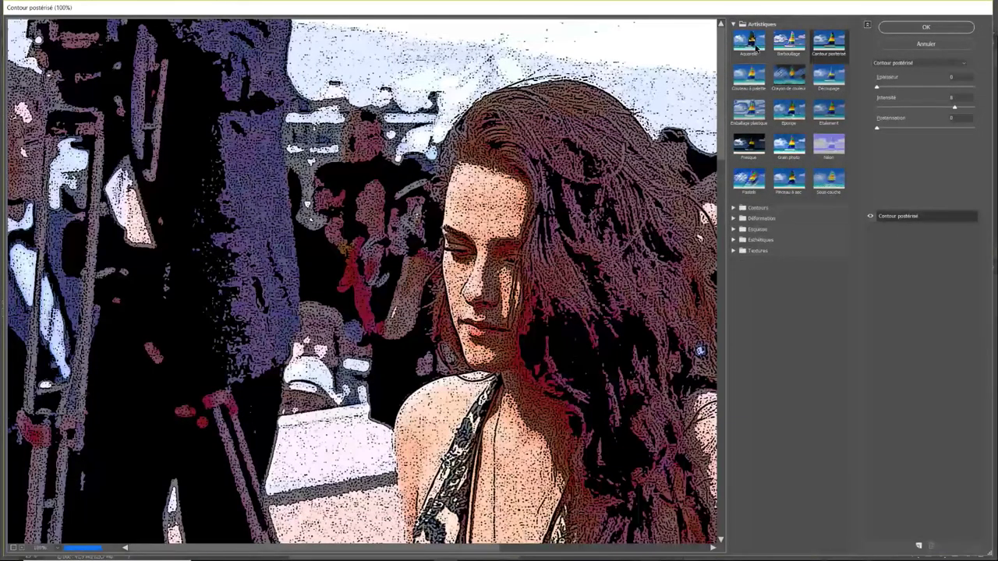
click(829, 76)
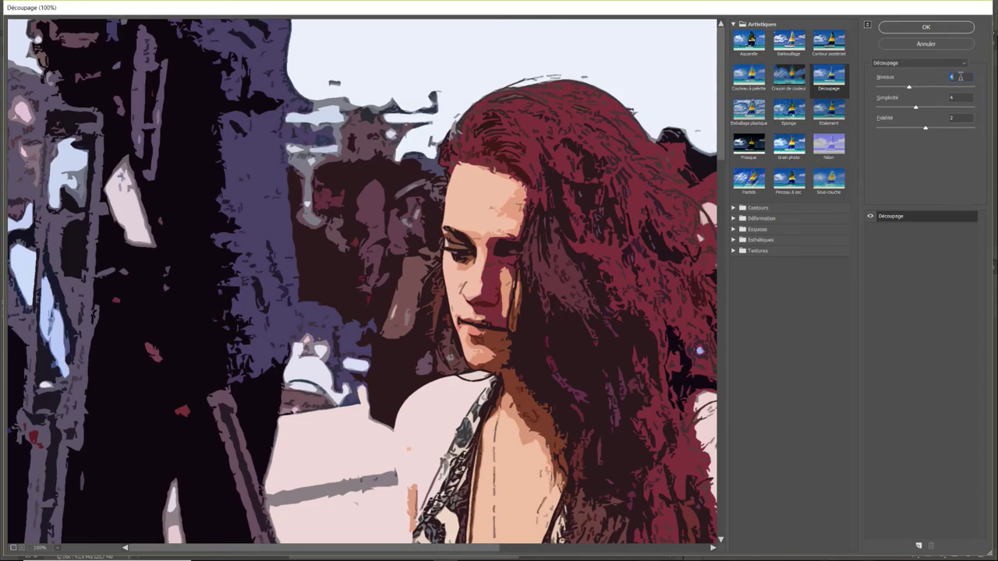
text(6)
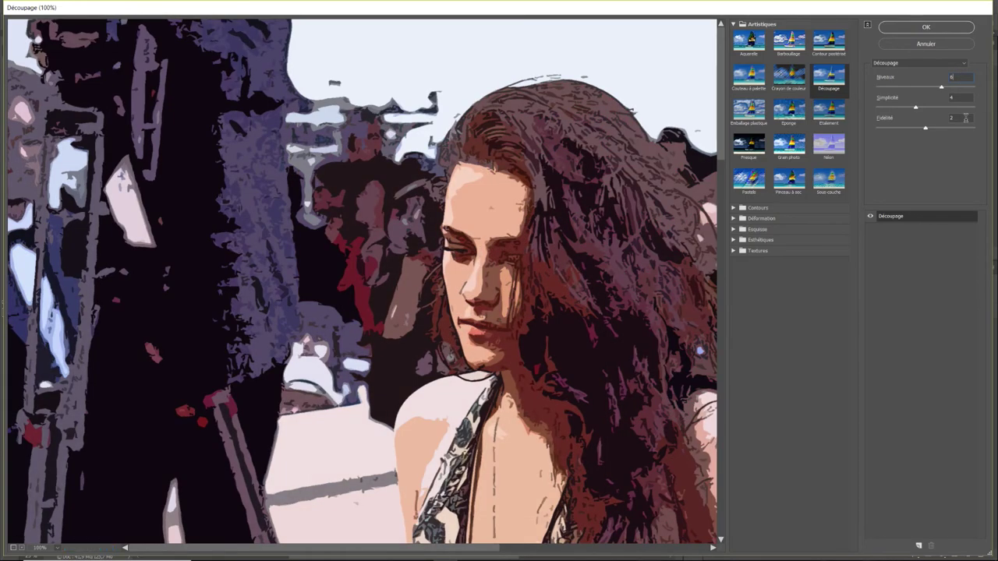
click(925, 29)
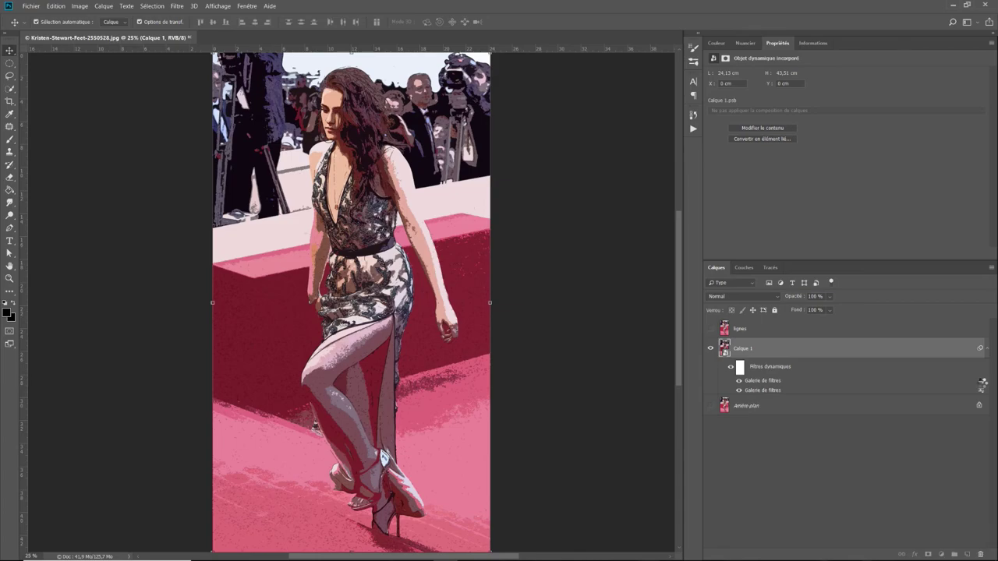
Lower the Découpage smart filter's blending opacity to 60%
double_click(981, 383)
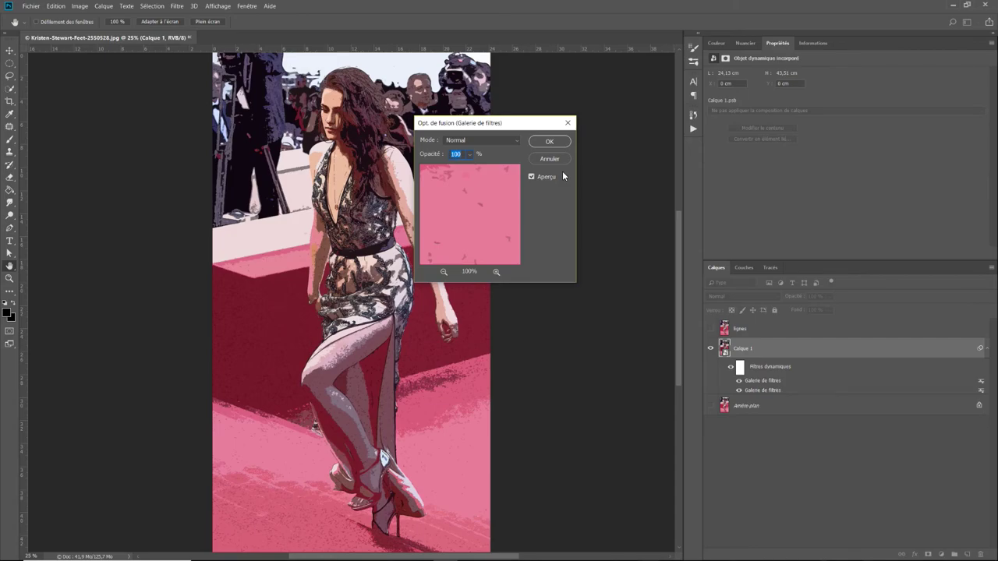
text(60)
click(533, 142)
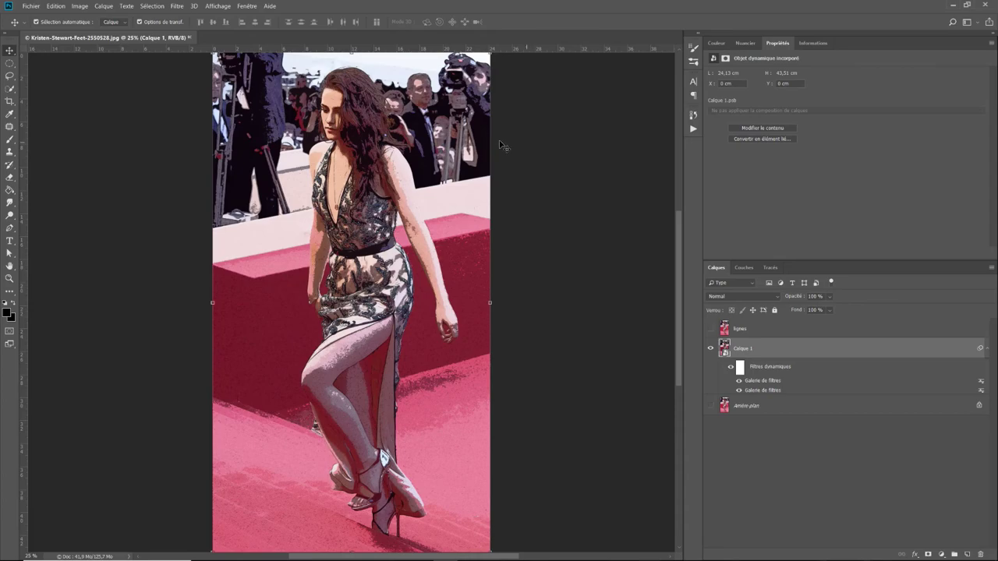
click(177, 6)
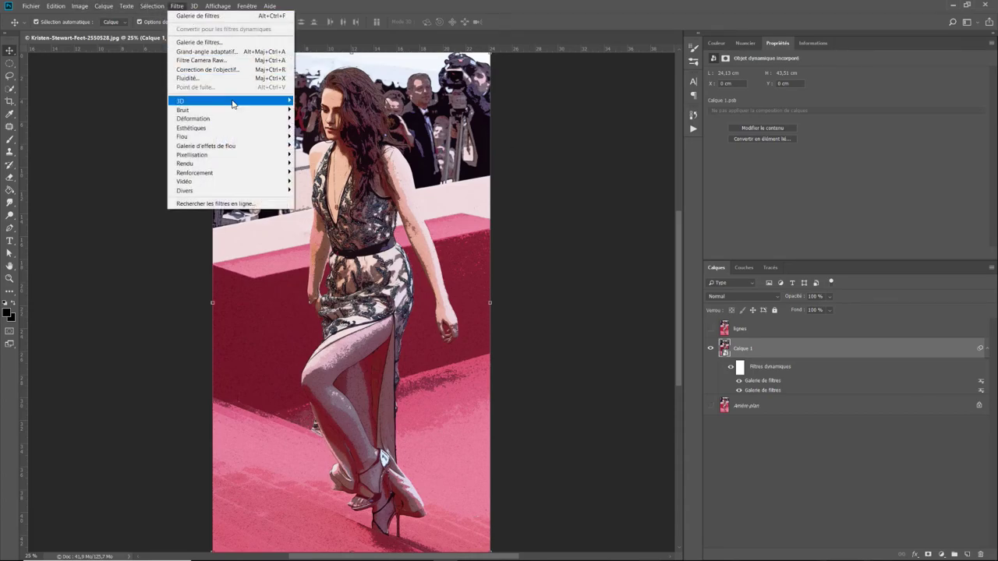
mouse_move(192, 154)
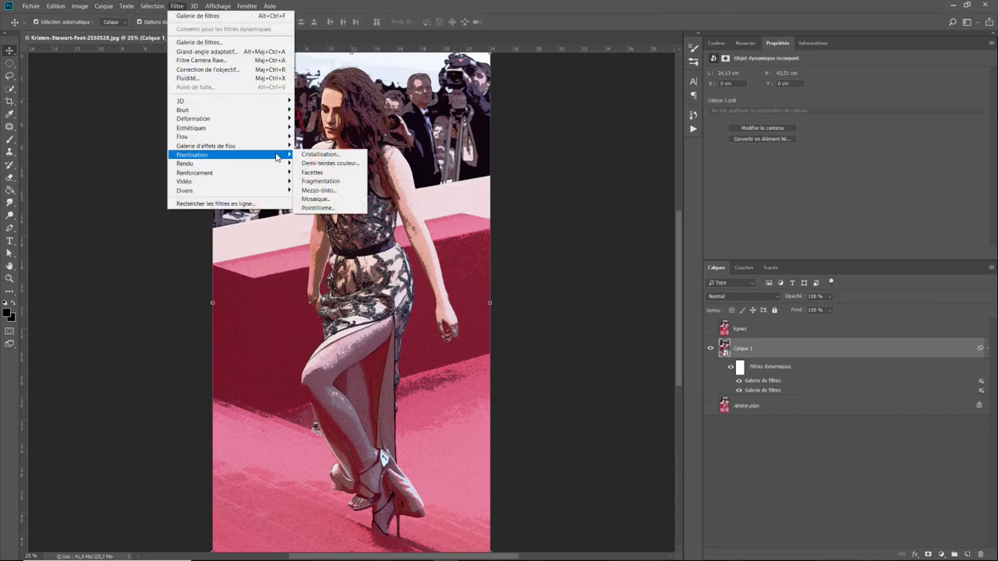
Apply Demi-teintes couleur with maximum radius 6 and the channel screen angles set to 45
click(312, 163)
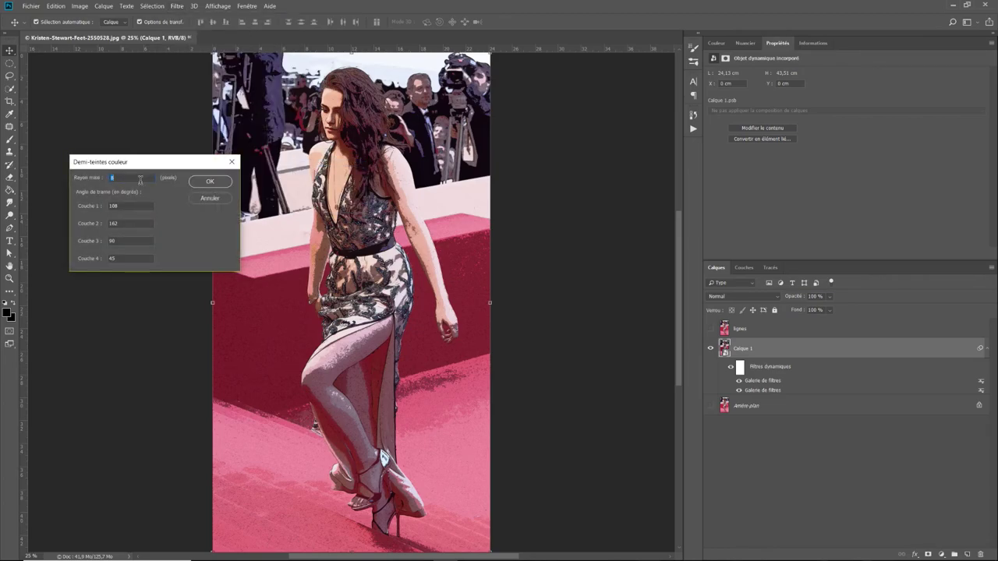
click(140, 179)
double_click(131, 206)
text(45)
double_click(126, 223)
text(45)
click(123, 242)
double_click(123, 242)
text(45)
click(211, 182)
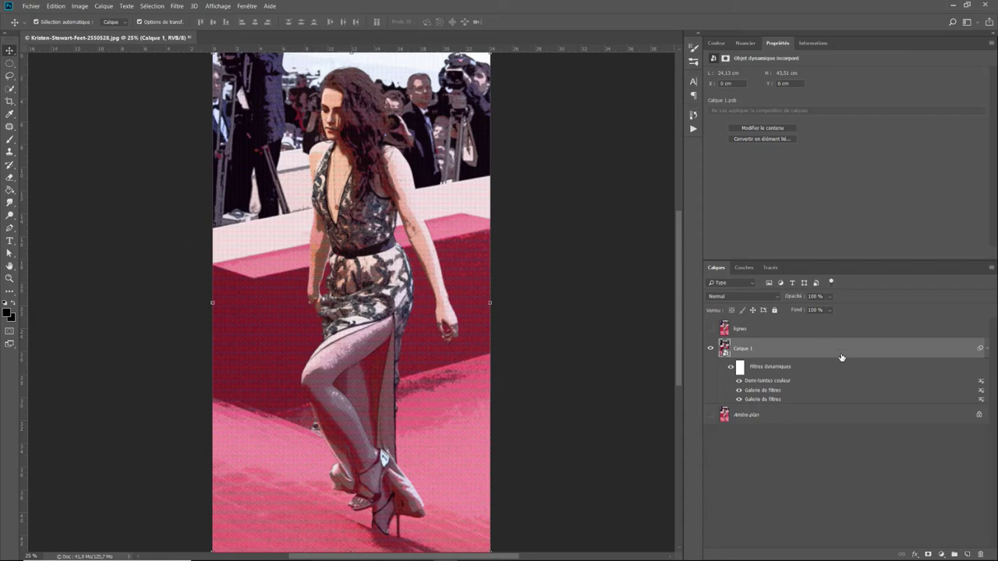
Set the Demi-teintes couleur smart filter's blending to Lumière tamisée mode at 70% opacity
double_click(982, 384)
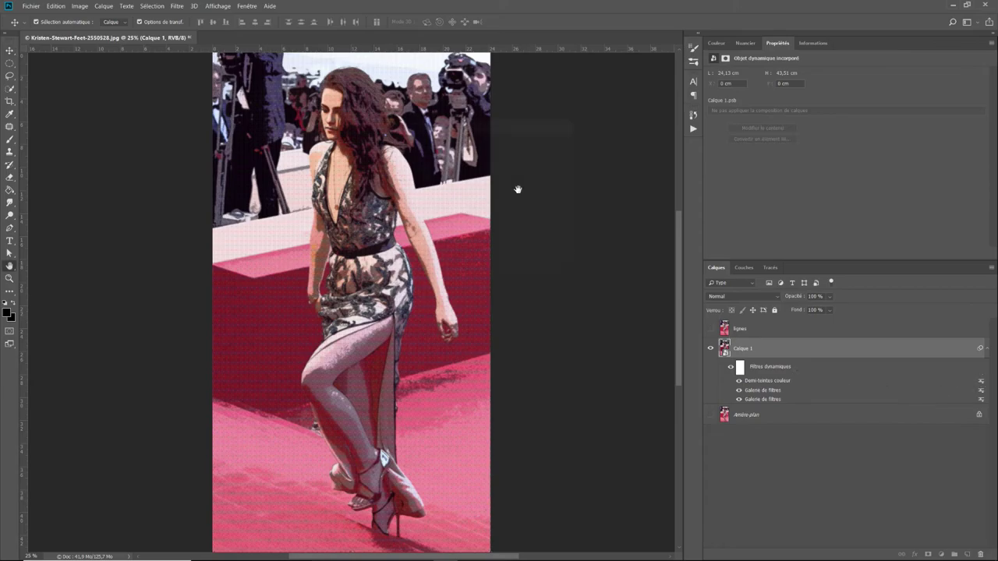
click(513, 141)
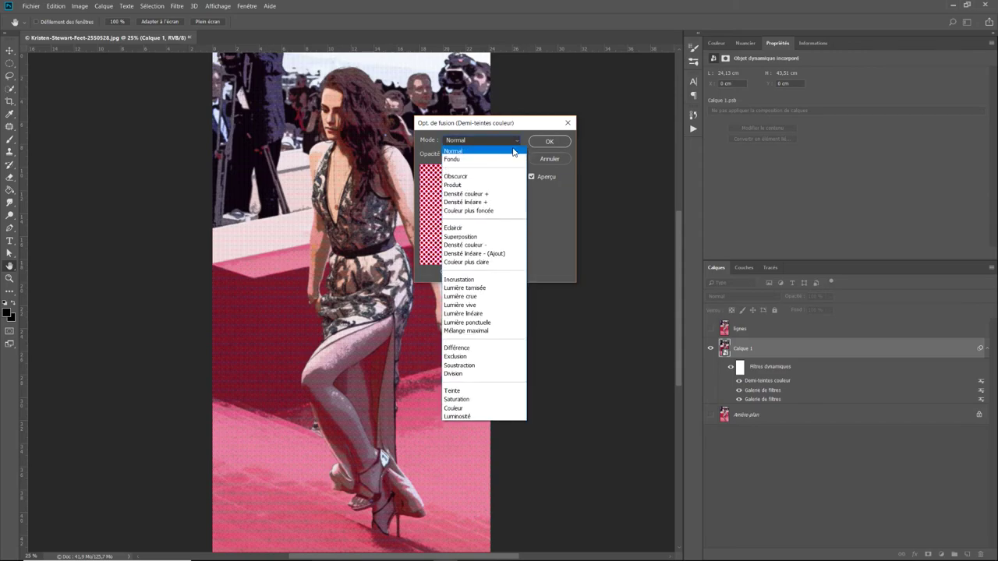
click(503, 287)
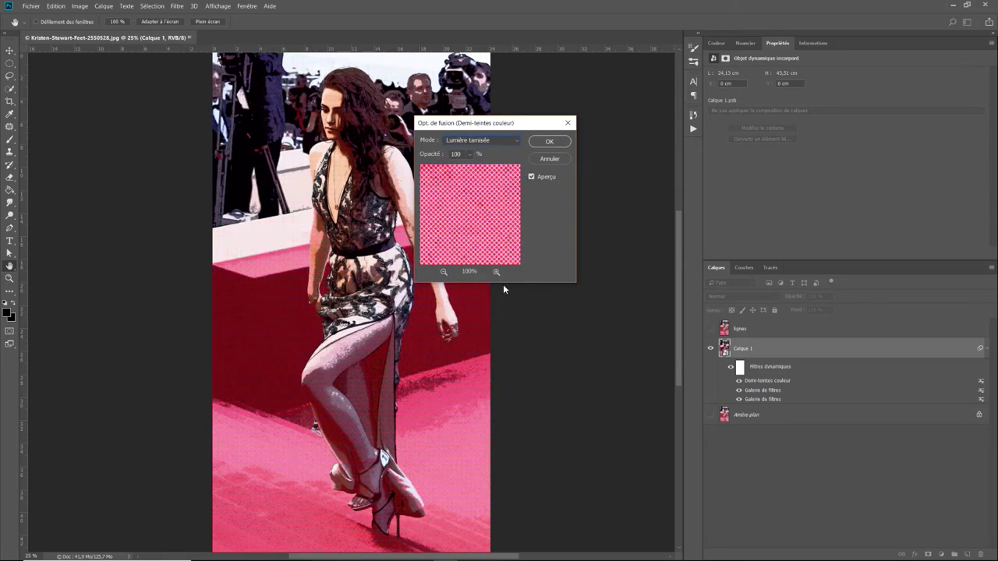
double_click(463, 153)
text(70)
click(532, 145)
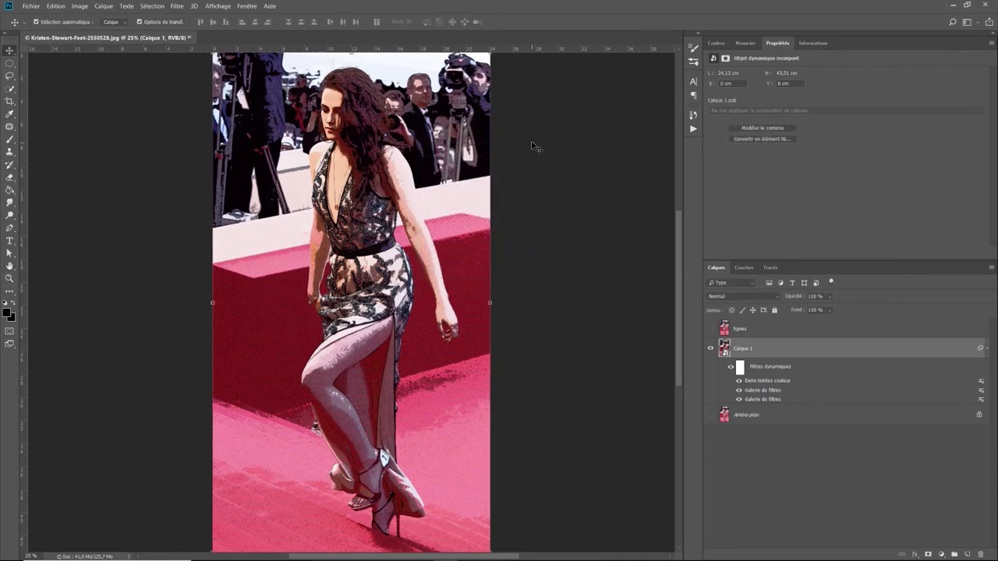
Show the lignes layer above Calque 1 and make white the foreground colour (D, then X)
click(760, 329)
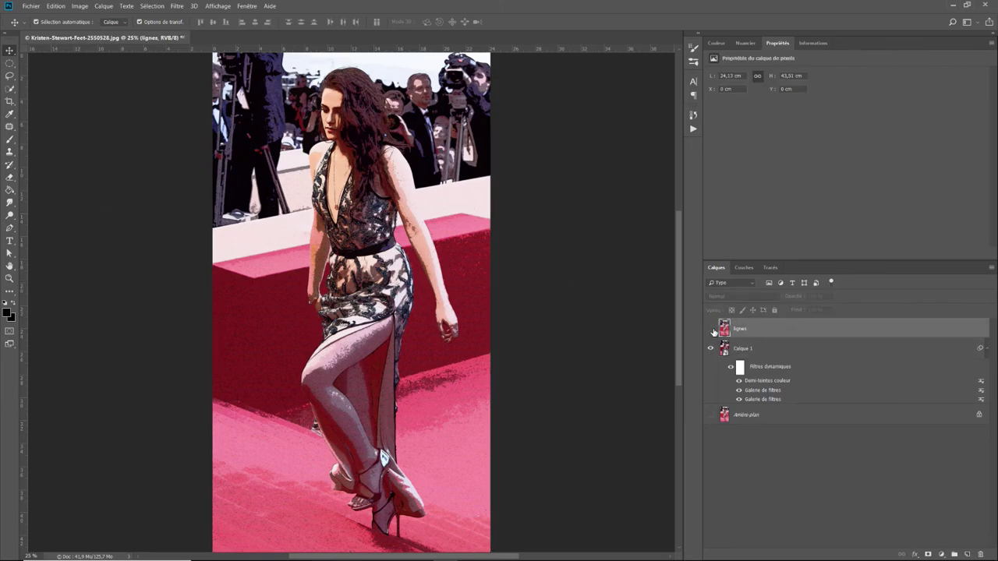
click(711, 329)
click(711, 329)
click(711, 329)
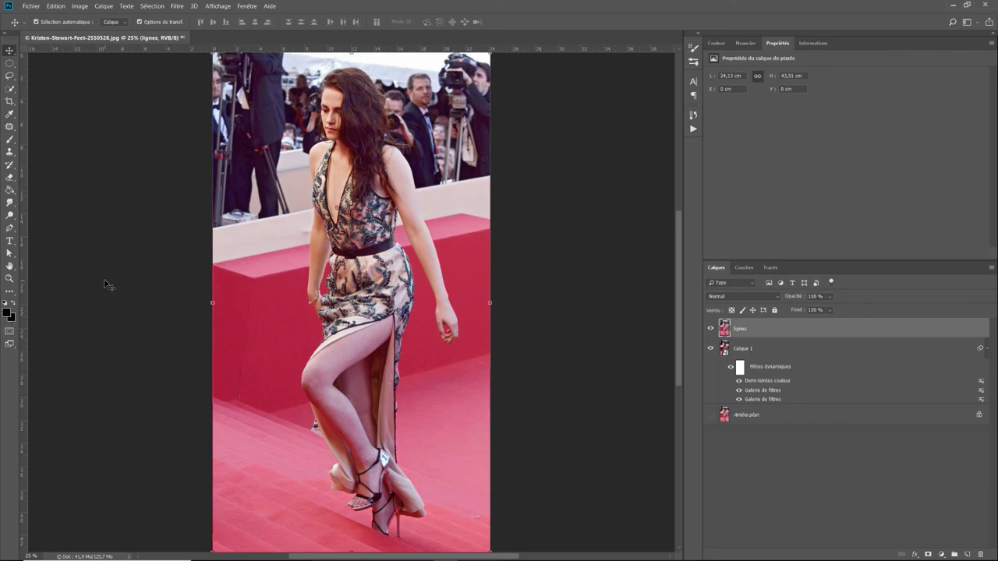
key(d)
key(x)
Apply the Esthétiques > Contour lumineux filter with Épaisseur 1, Luminosité 4 and Lissage 15
click(172, 5)
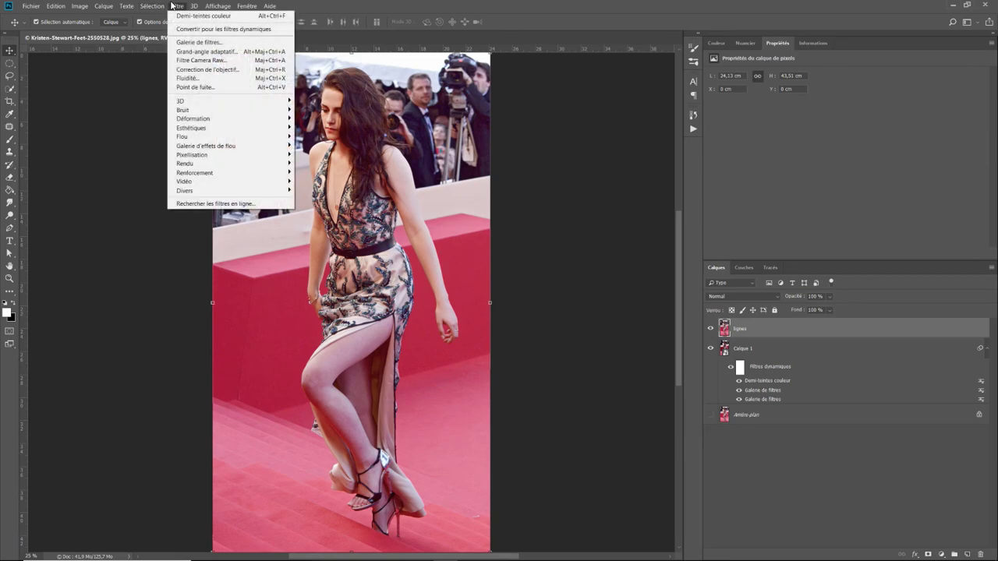
click(200, 42)
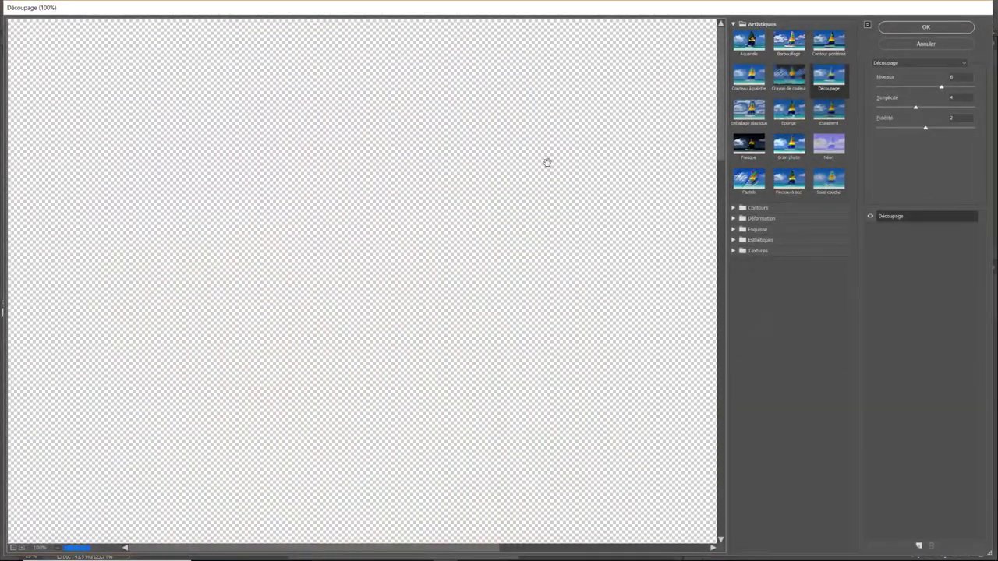
click(739, 240)
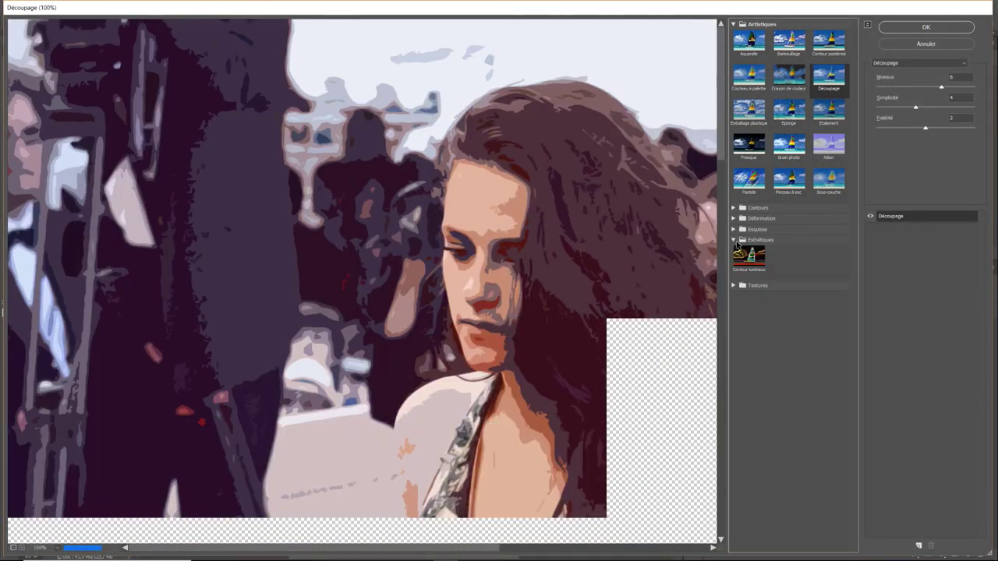
click(750, 262)
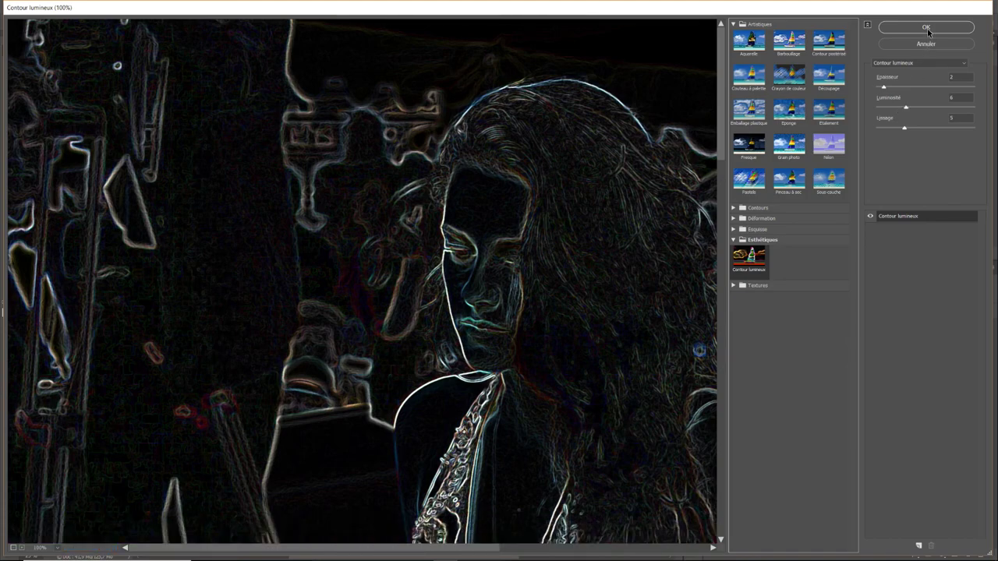
double_click(955, 78)
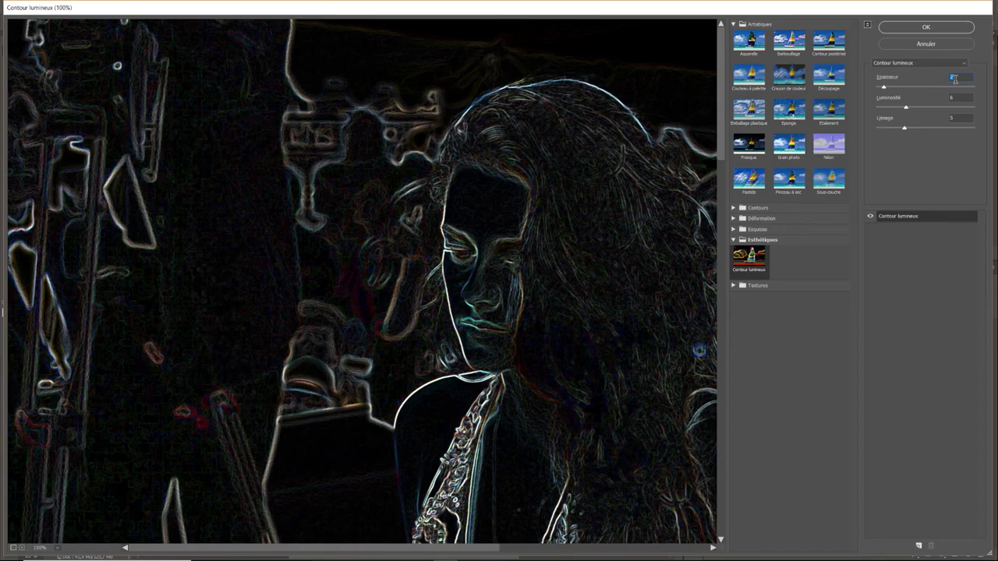
text(1)
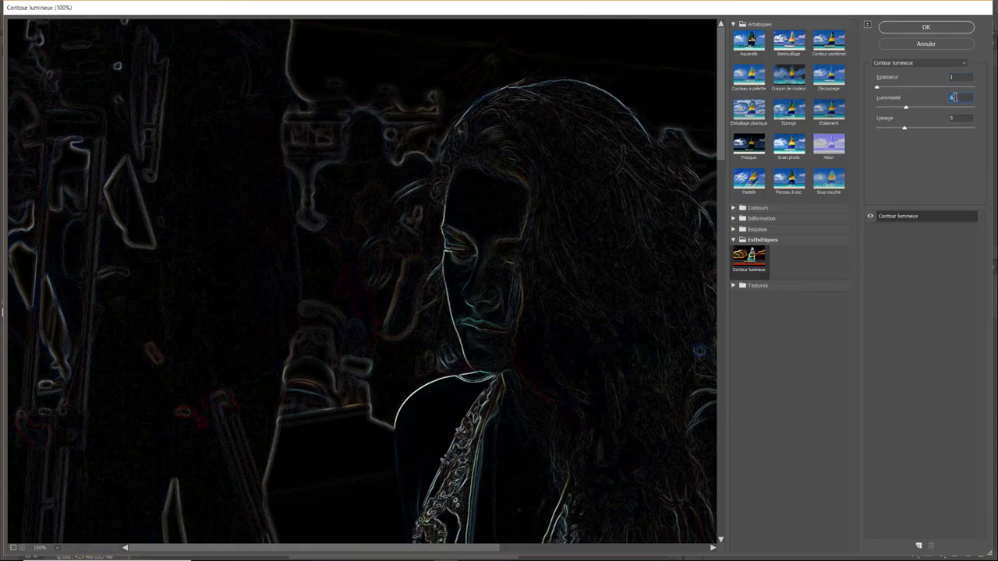
text(4)
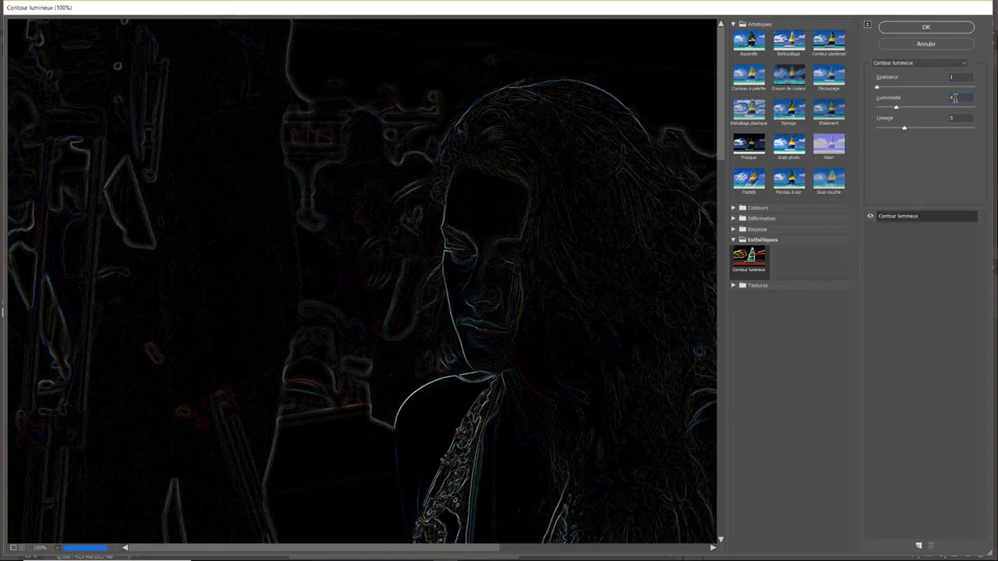
double_click(958, 119)
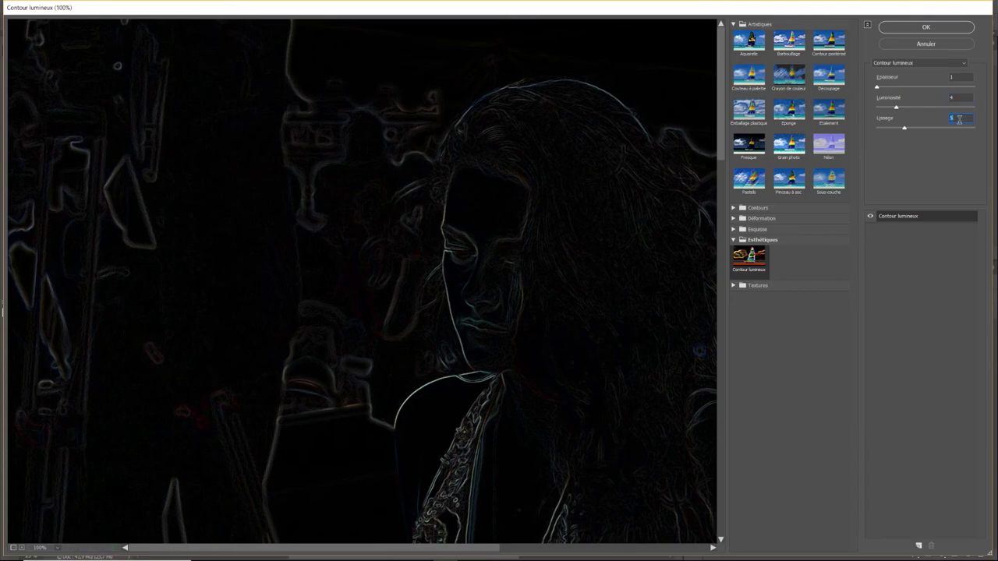
text(15)
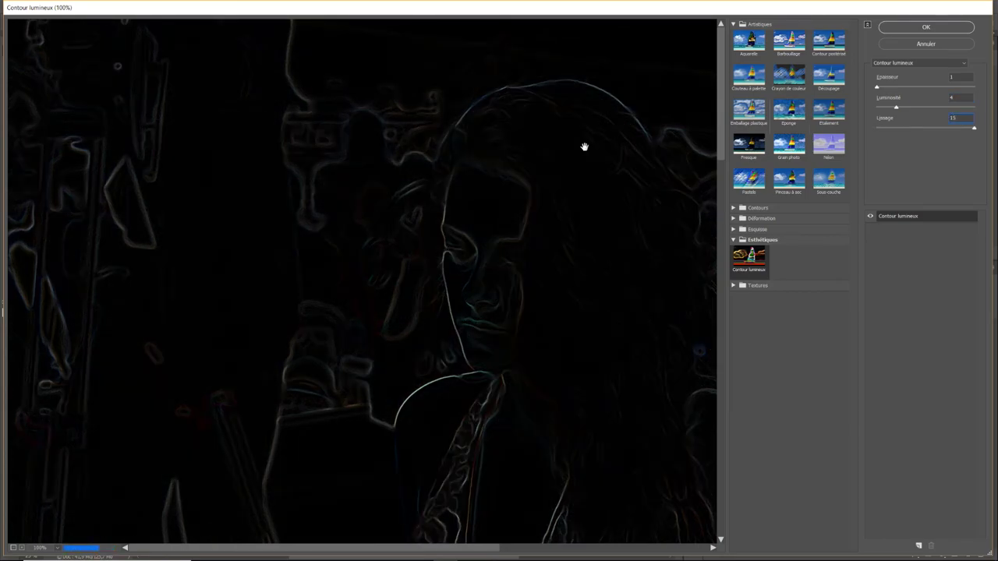
click(12, 549)
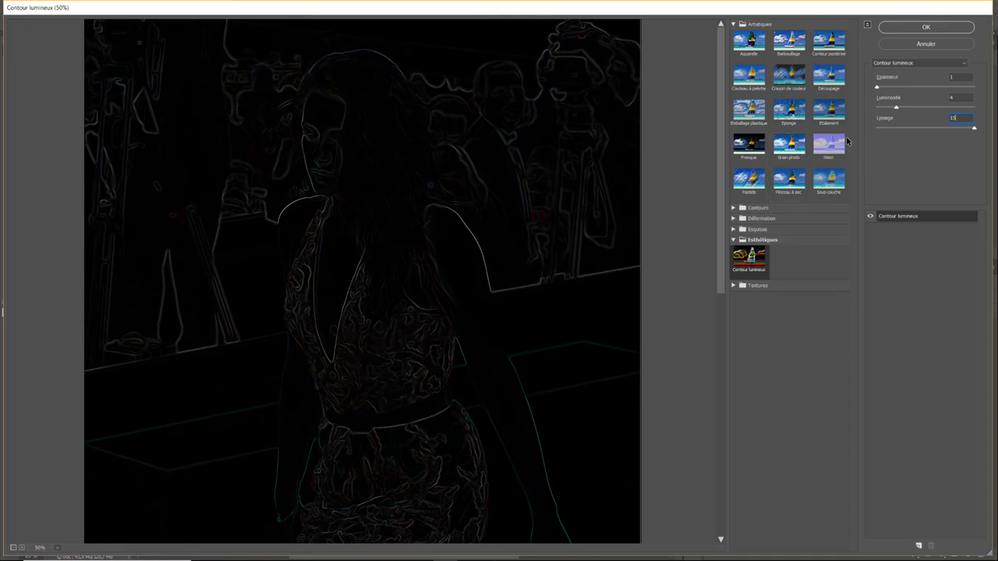
click(917, 31)
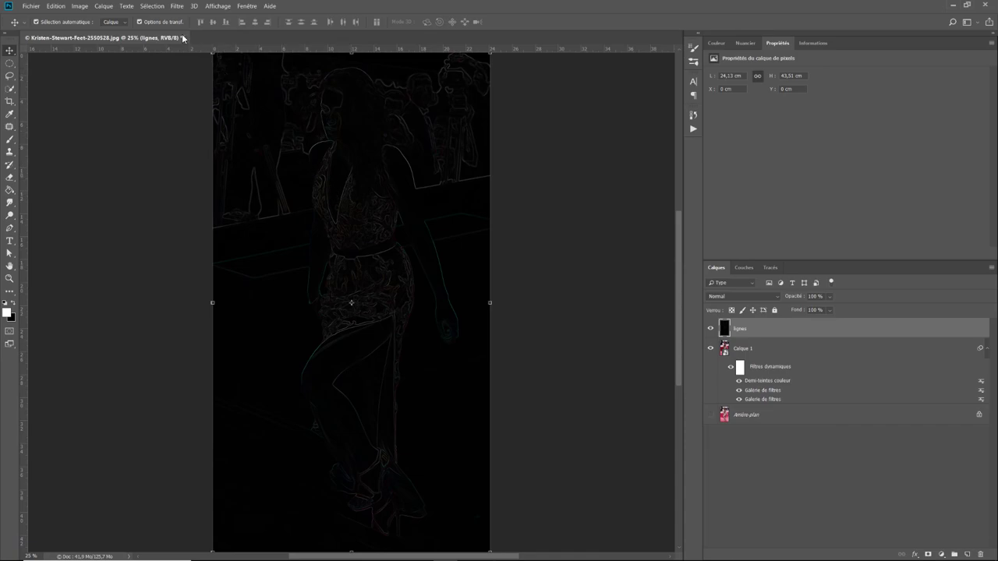
Apply the Esquisse > Contour déchiré filter with Balance 3 and Lissage 15
click(179, 6)
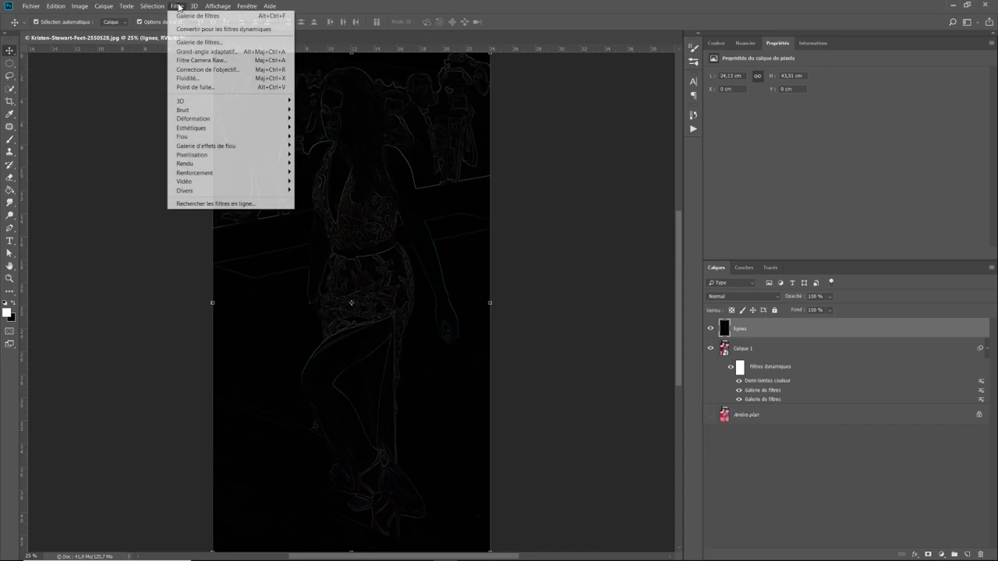
click(196, 42)
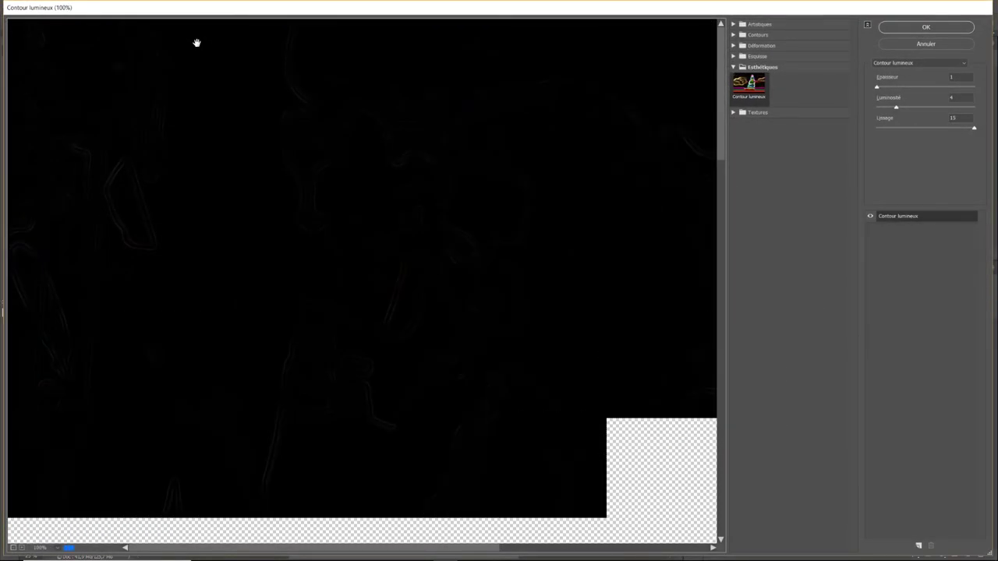
click(733, 57)
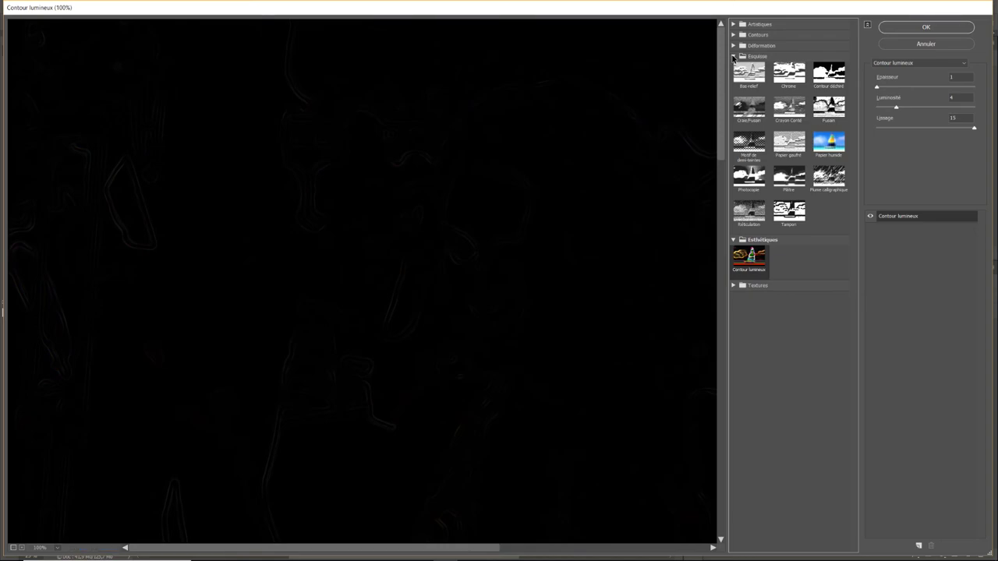
click(820, 76)
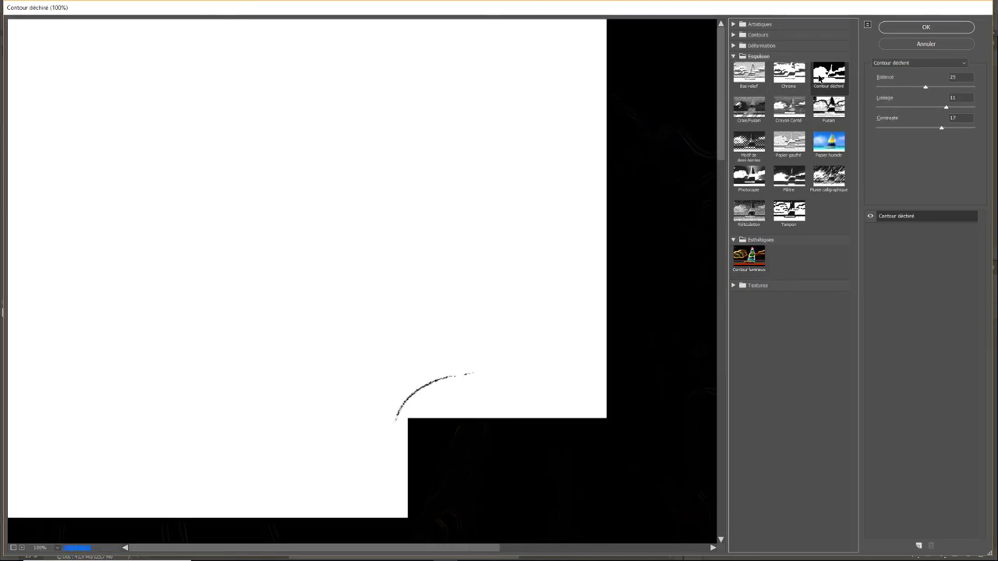
click(14, 549)
click(13, 549)
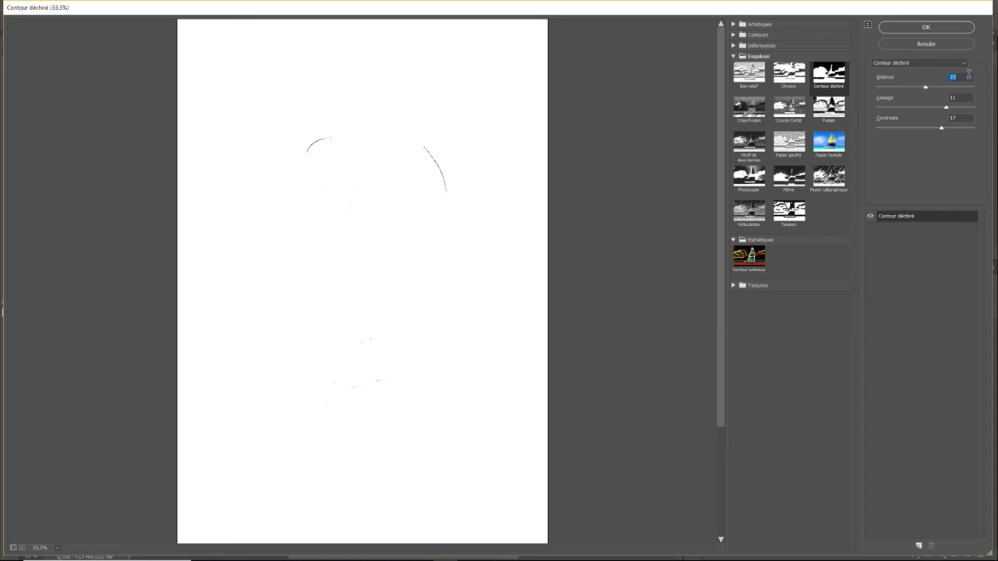
text(3)
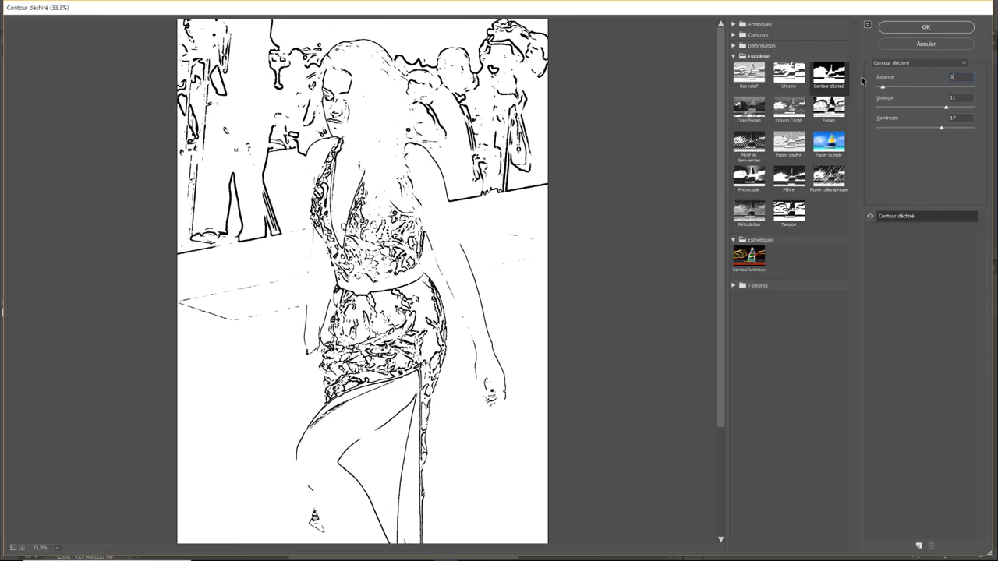
click(964, 99)
text(15)
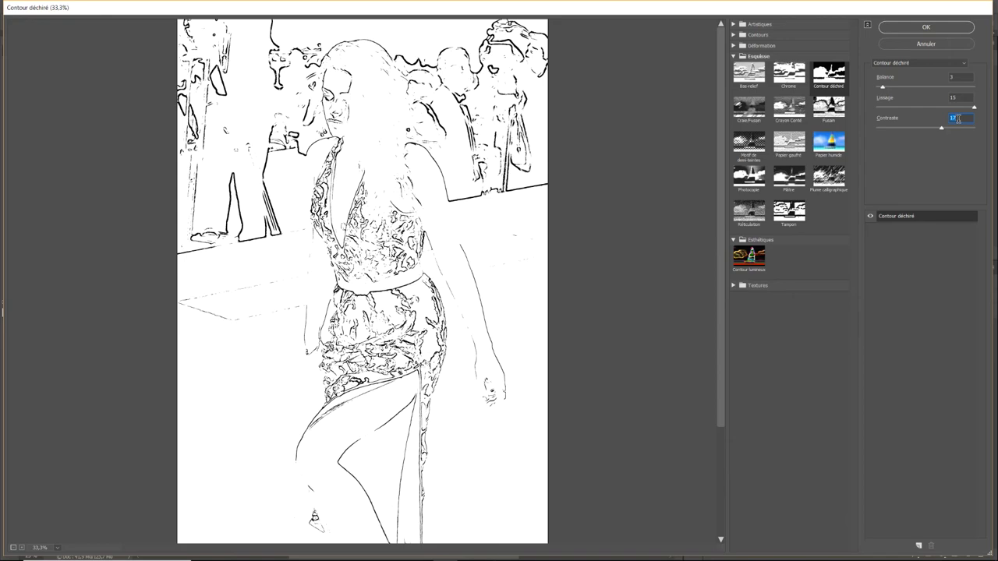
text(18)
click(913, 27)
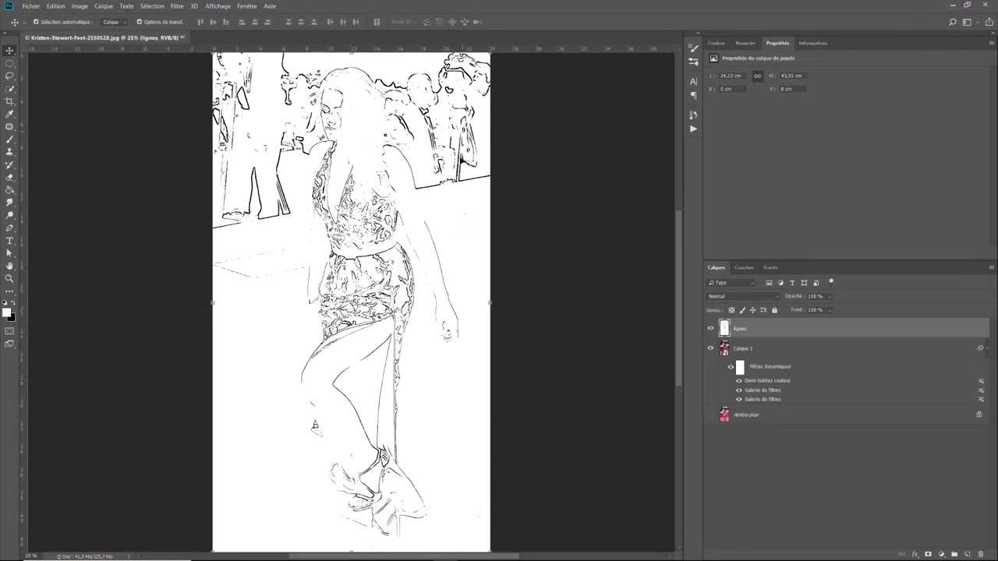
Apply a Flou gaussien blur with a 0,5-pixel radius to the lignes layer
click(176, 7)
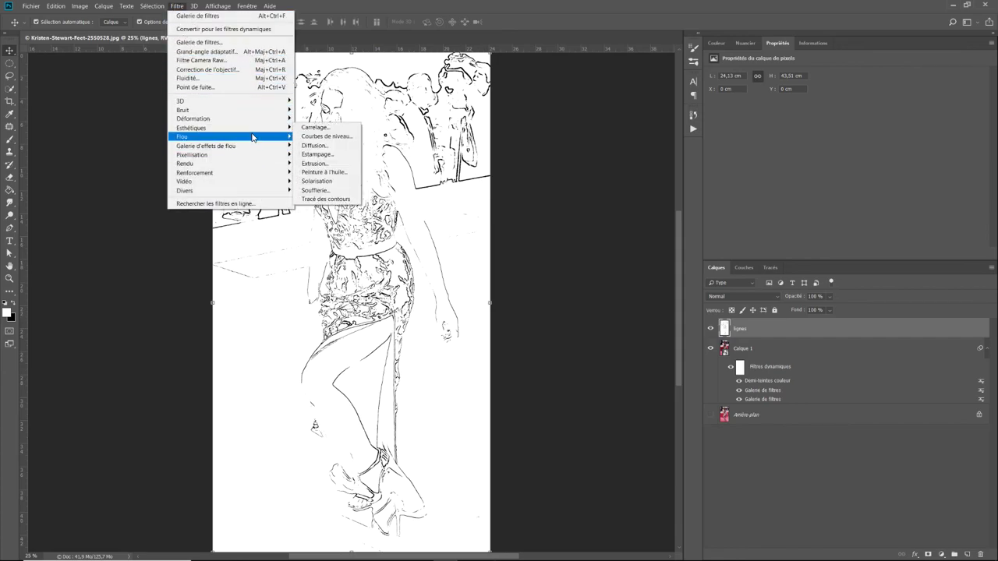
mouse_move(203, 136)
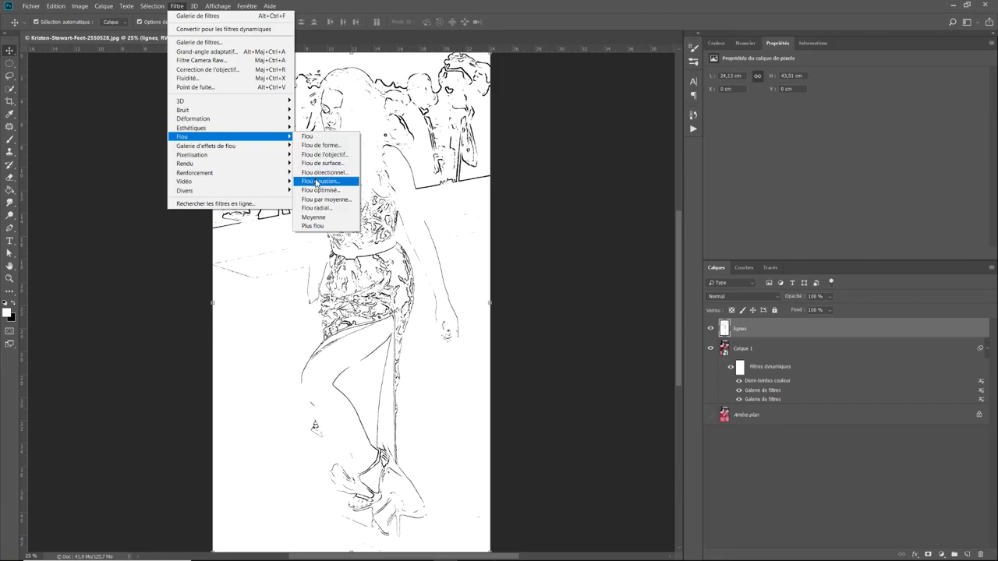
click(318, 182)
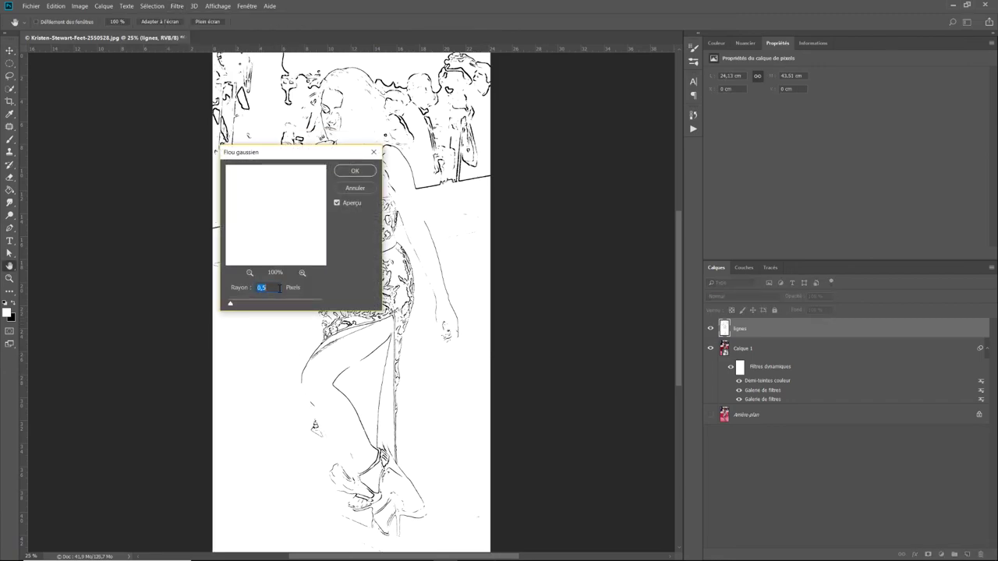
click(355, 172)
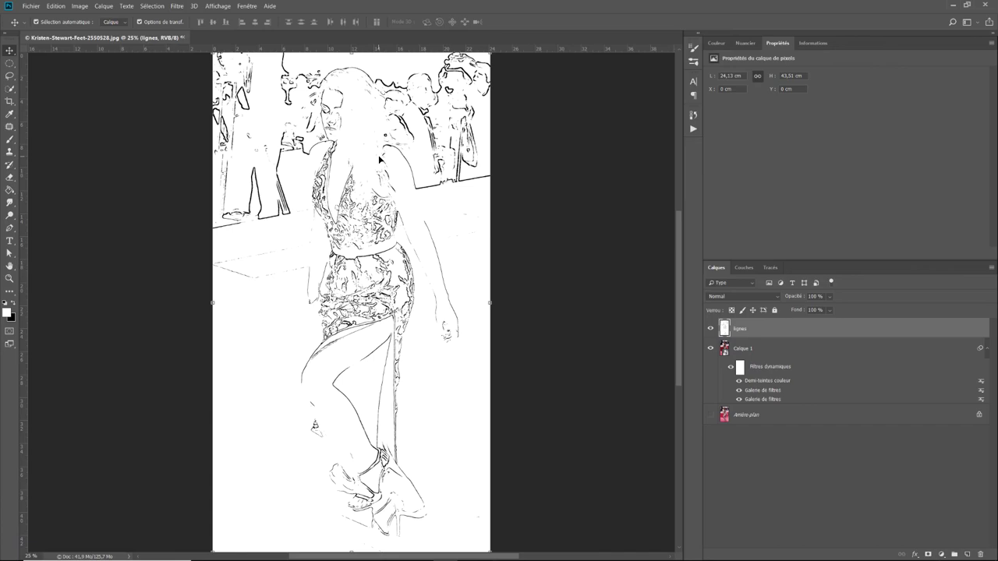
Set the lignes layer's blend mode to Produit, then select it together with Calque 1
click(777, 296)
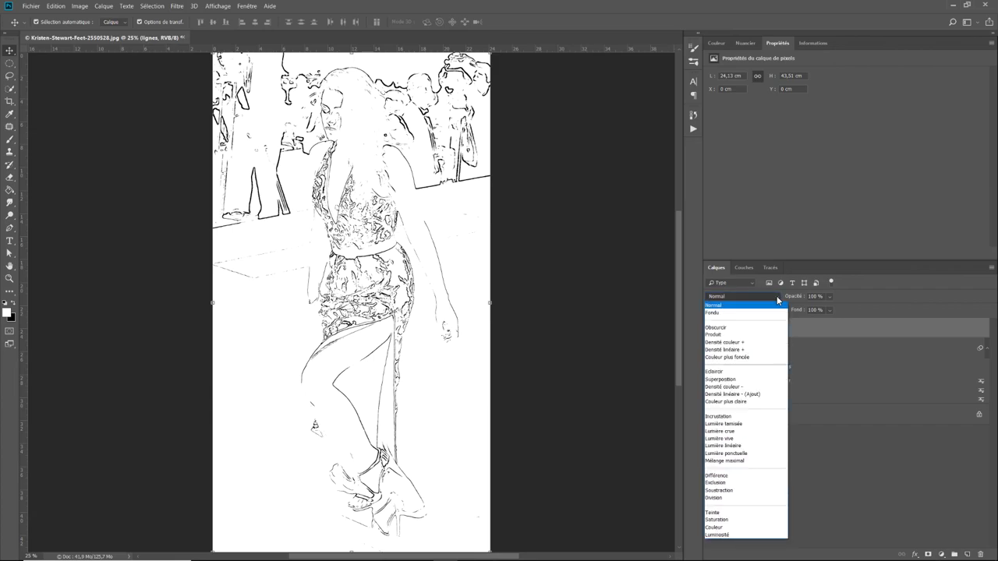
click(758, 334)
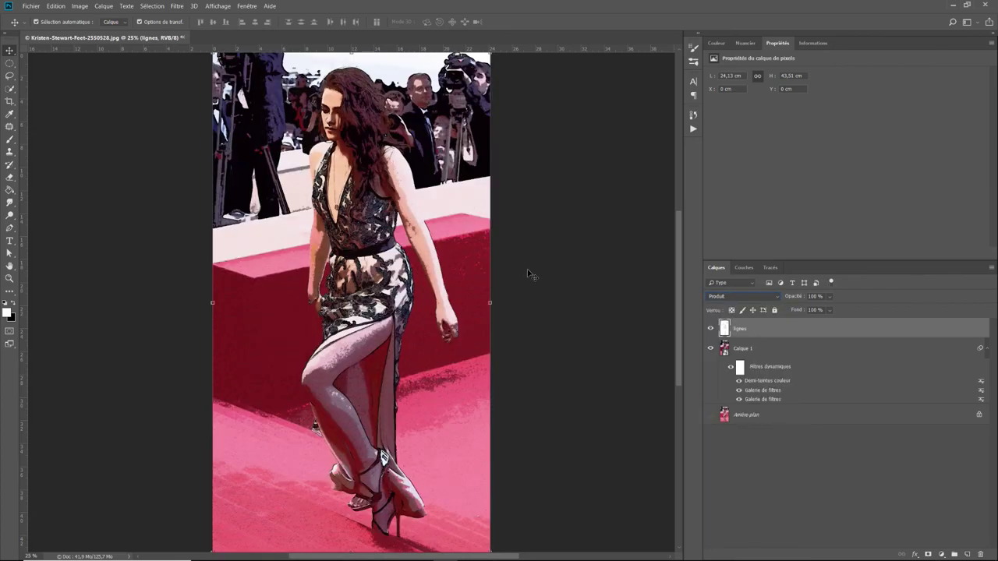
shift+click(770, 348)
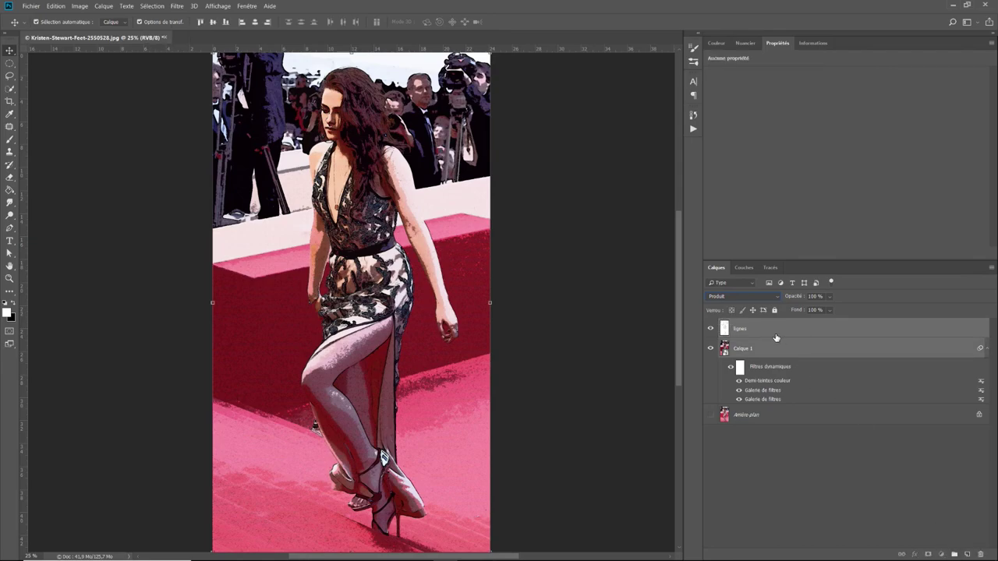
click(778, 335)
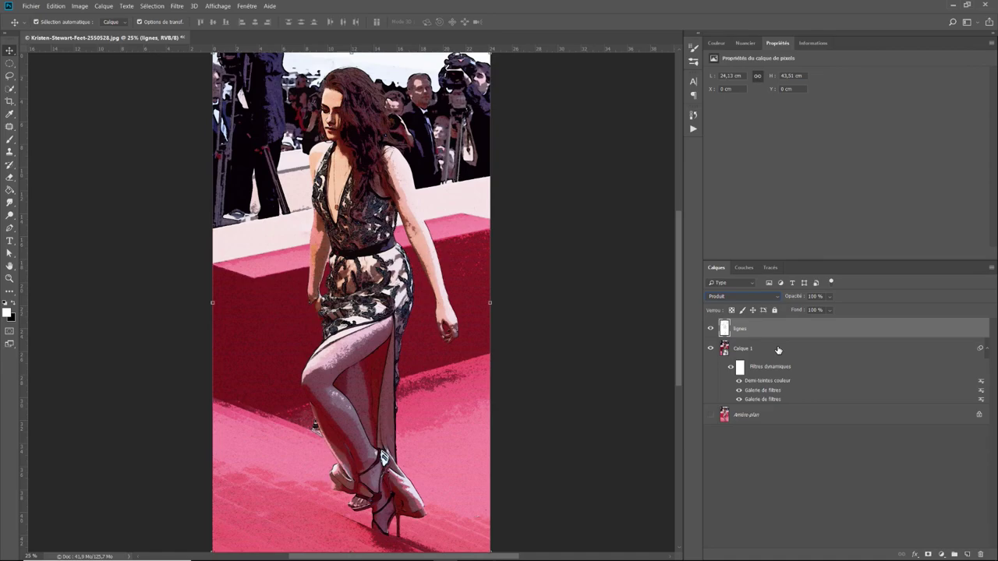
shift+click(777, 350)
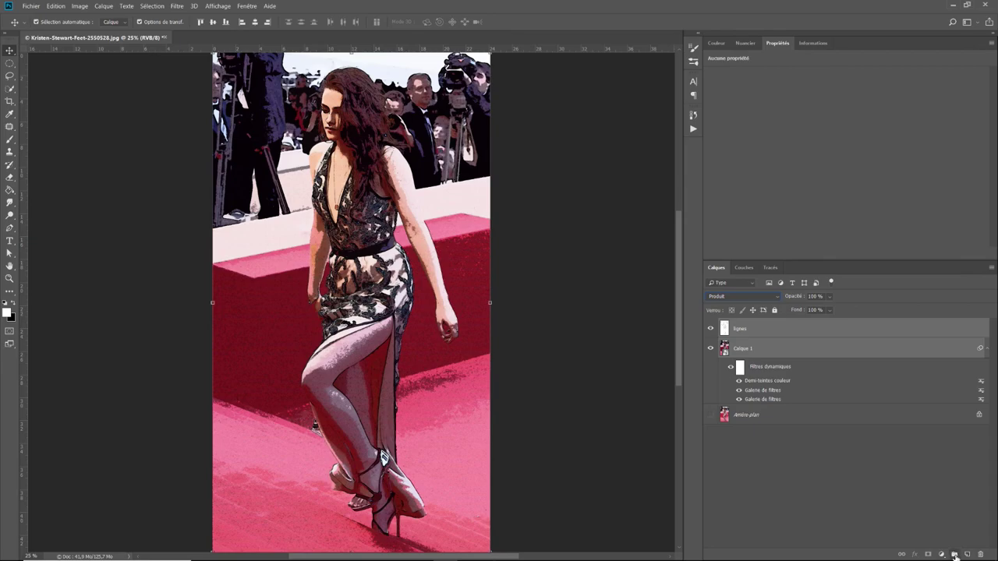
Group lignes and Calque 1 and name the group 'effet comics'
click(955, 555)
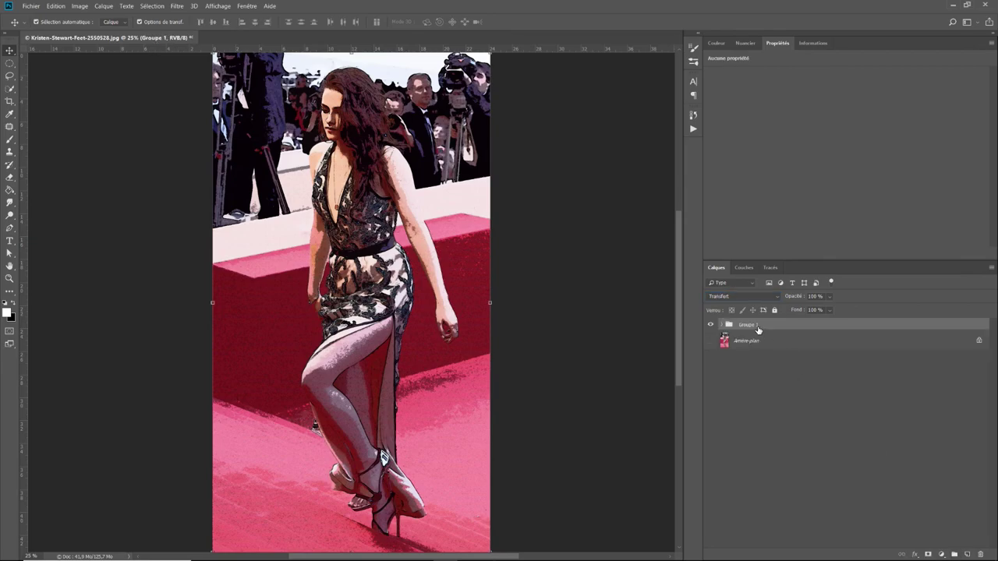
double_click(757, 325)
text(effet comics)
key(Return)
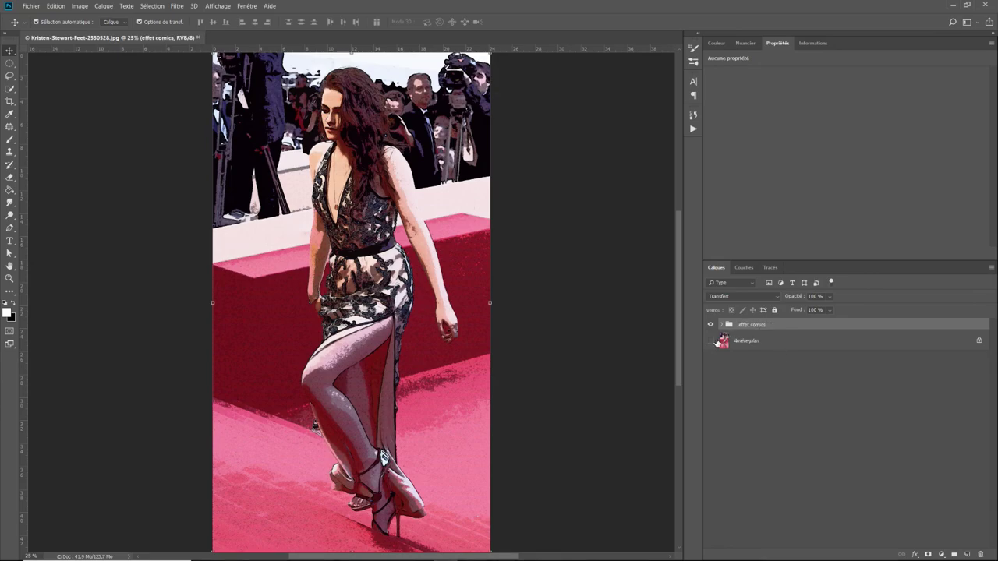
Show the background photo and toggle the effet comics group to compare with the original
click(711, 341)
click(710, 325)
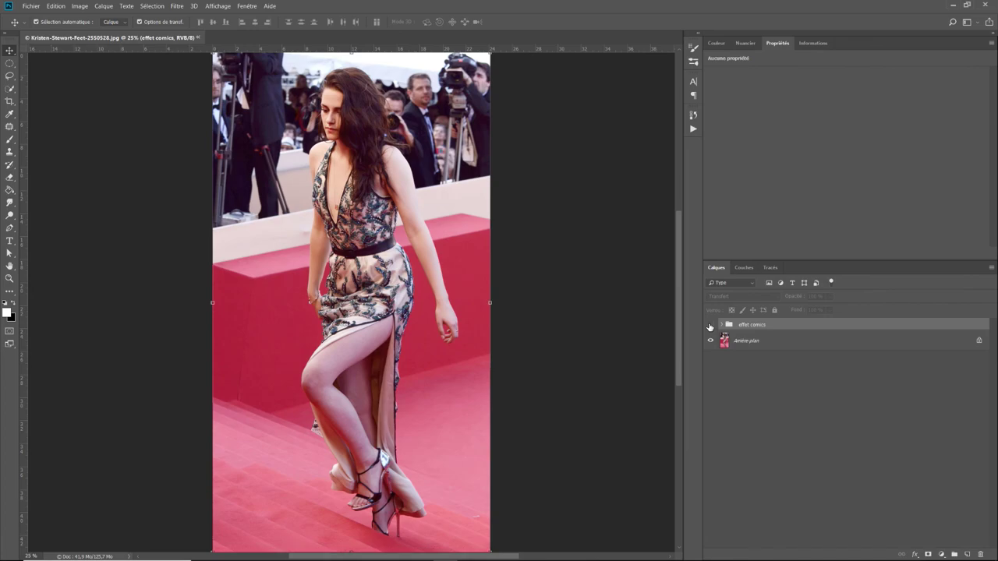
click(711, 325)
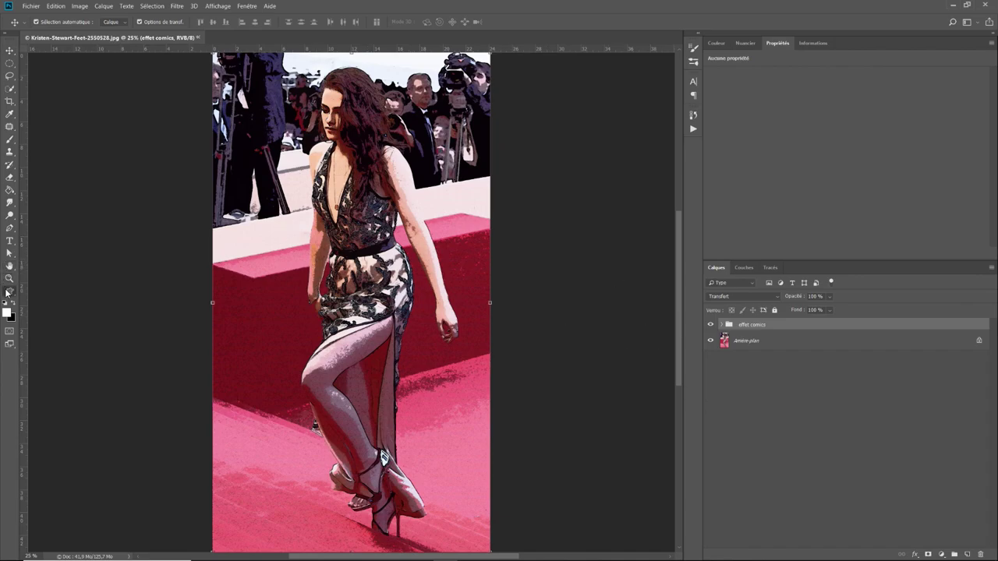
Draw the Cadre 3 custom shape as a white frame spanning the whole image
drag(7, 292, 62, 346)
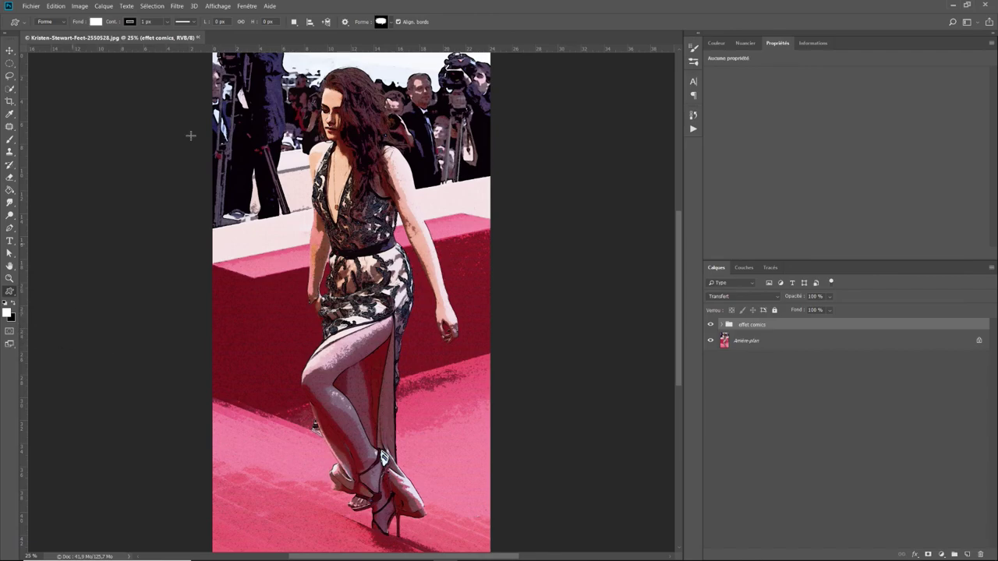
click(394, 23)
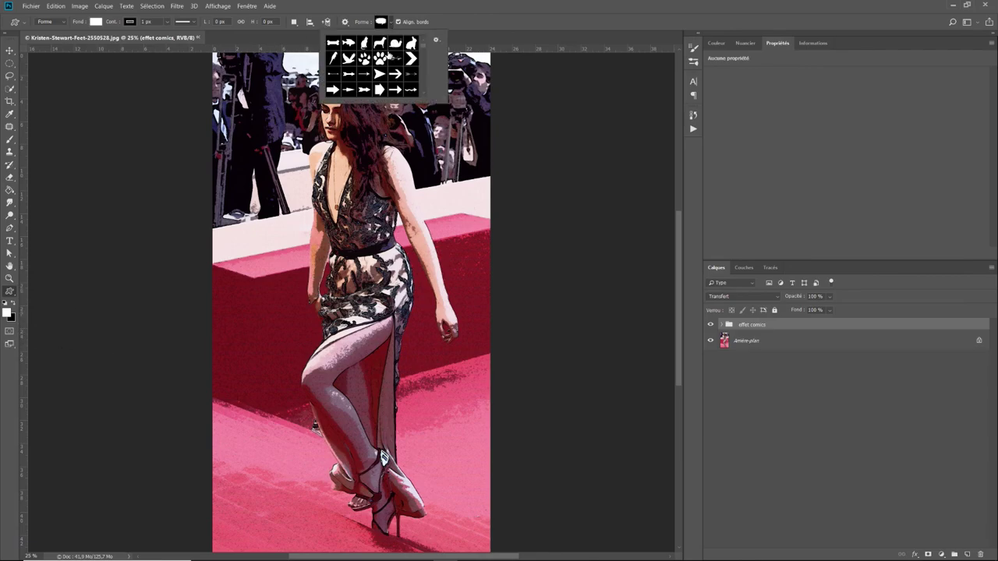
scroll(382, 72, down, 1)
scroll(382, 72, down, 2)
scroll(382, 72, down, 1)
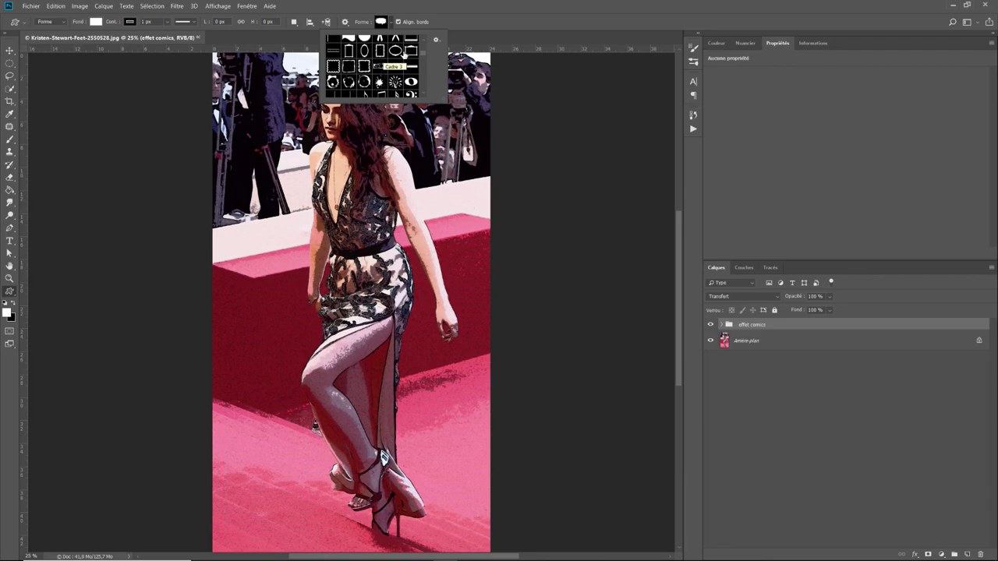
click(383, 55)
key(ctrl+minus)
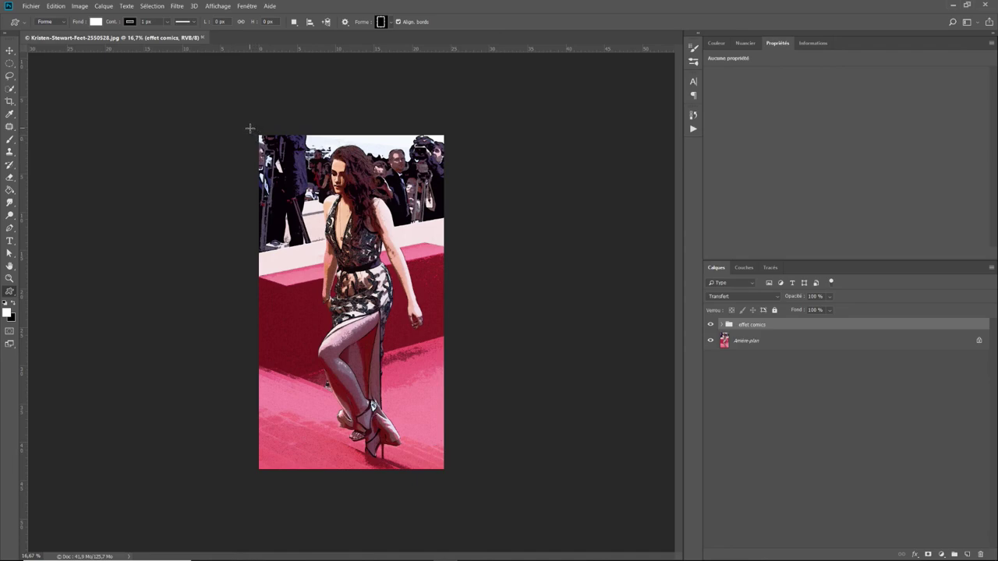
drag(250, 128, 476, 528)
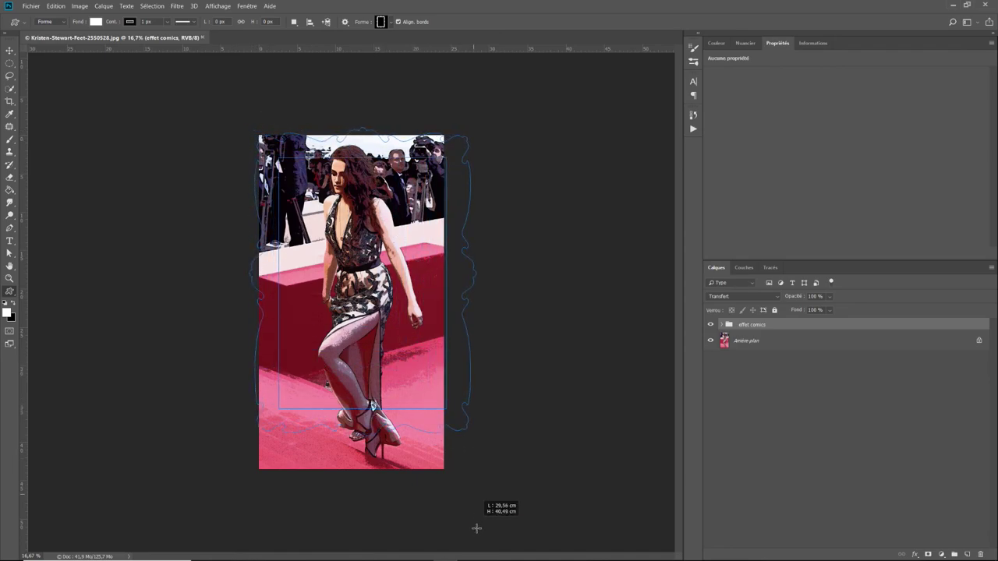
mouse_move(476, 529)
mouse_down()
mouse_move(529, 551)
mouse_move(503, 541)
mouse_up()
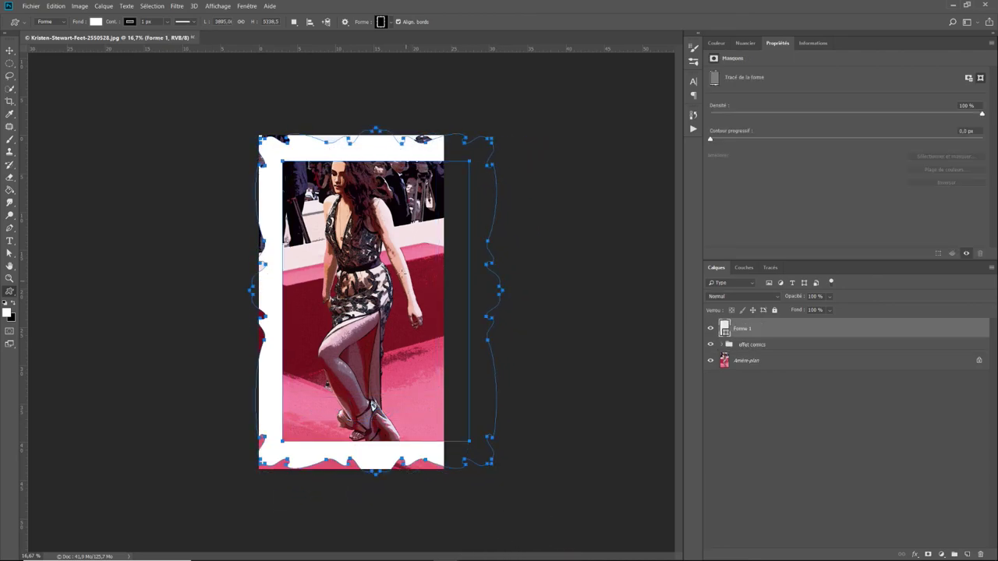
Select Forme 1, collapse the effet comics group and drag the frame over the photo
click(11, 50)
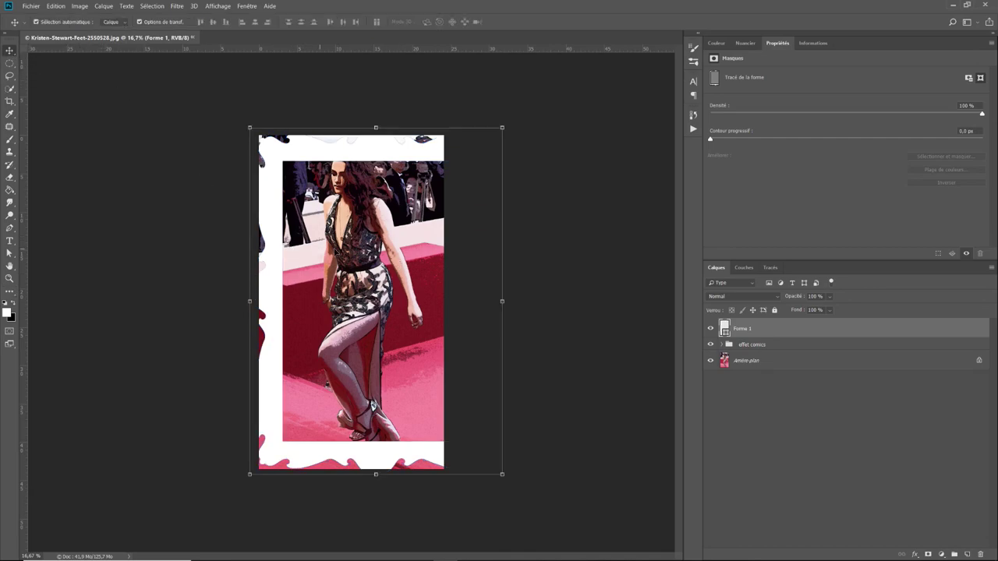
drag(397, 251, 383, 233)
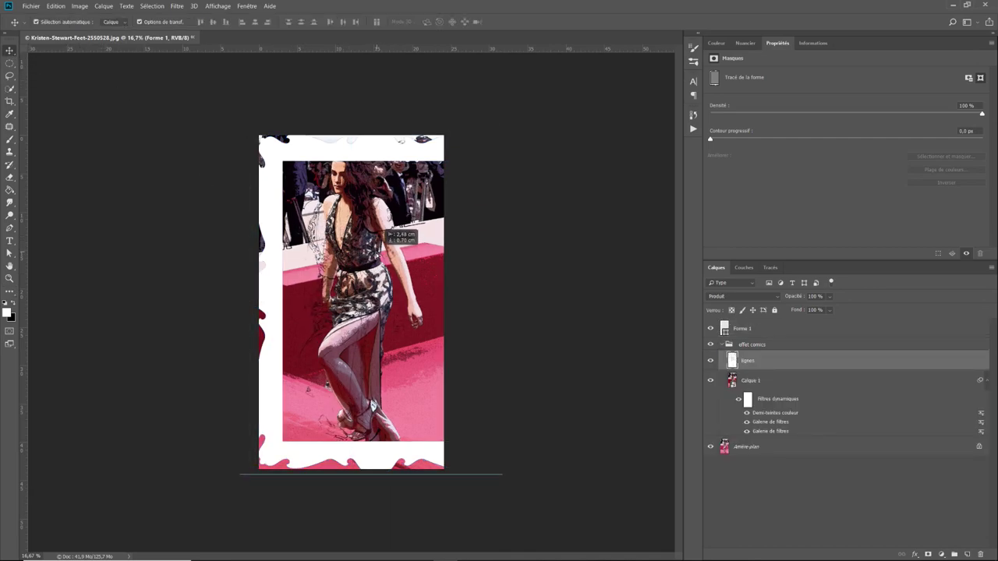
click(771, 334)
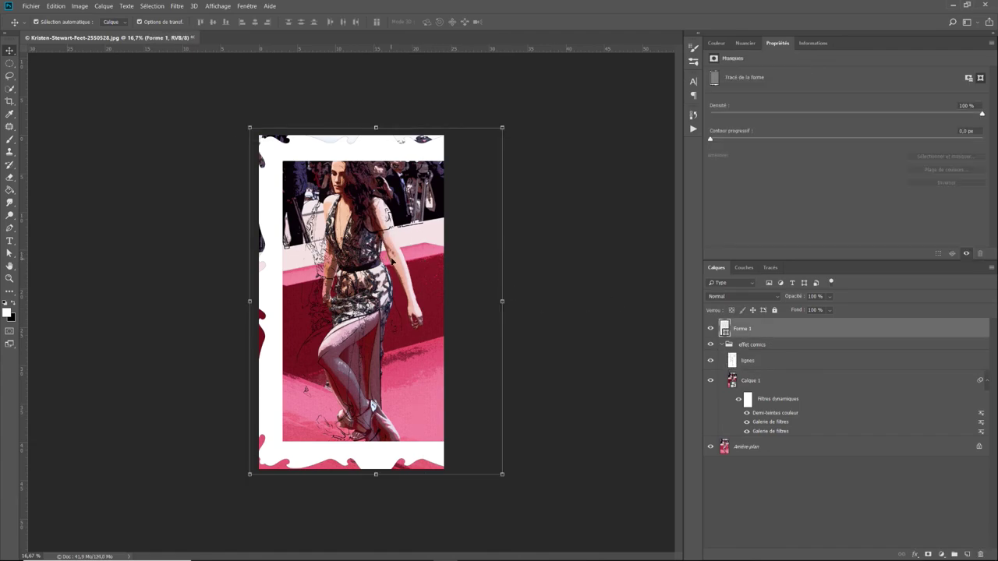
drag(400, 259, 444, 266)
click(765, 330)
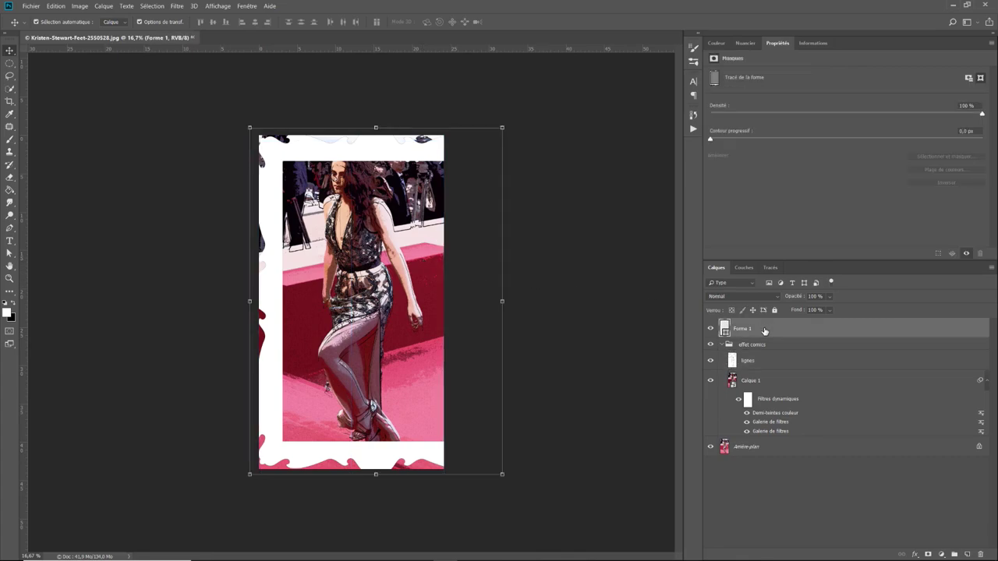
click(725, 345)
mouse_move(342, 204)
mouse_down()
mouse_move(246, 205)
mouse_move(240, 188)
mouse_up()
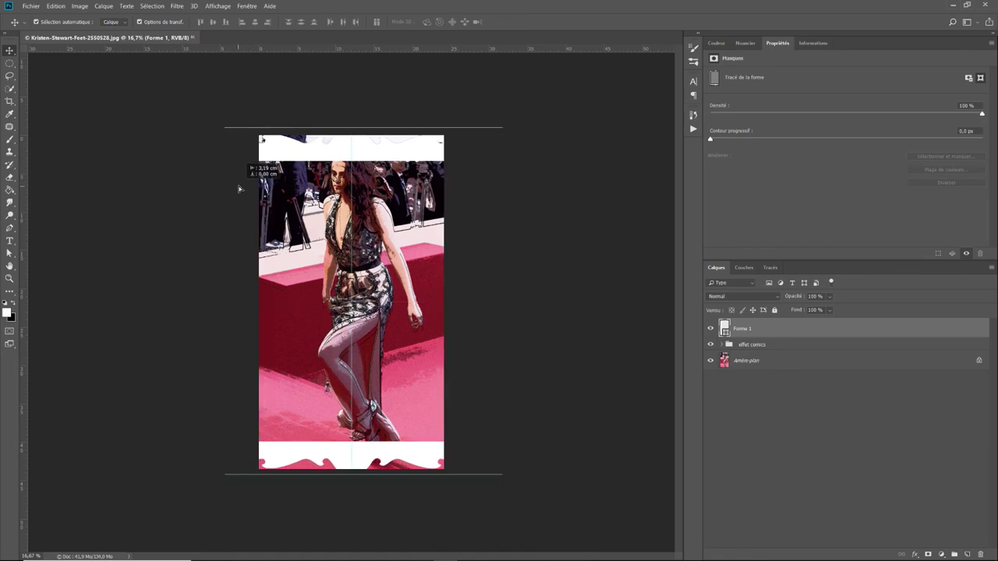
Transform the Forme 1 frame to about 43,51 cm tall and 24,12 cm wide
drag(239, 189, 238, 187)
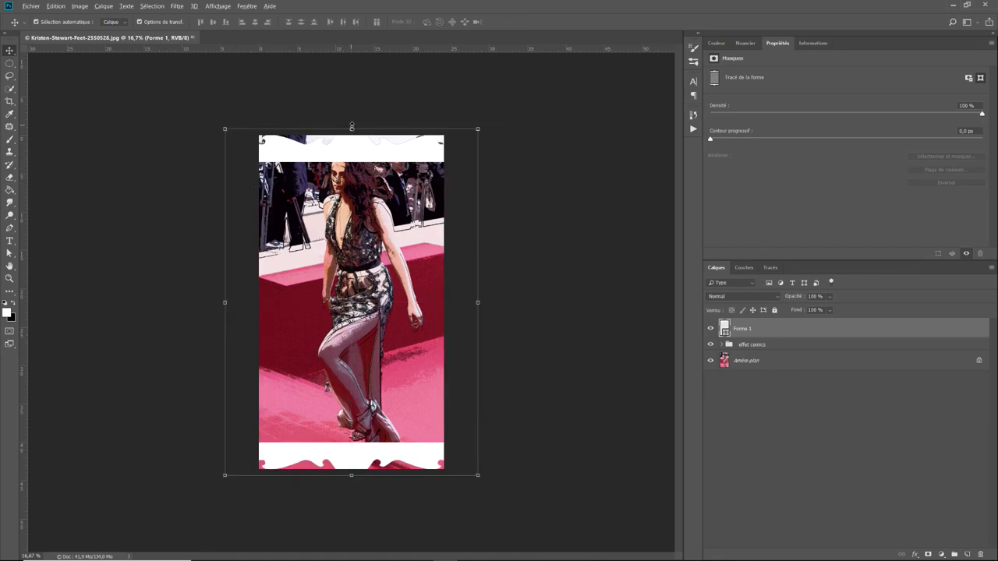
drag(351, 126, 351, 140)
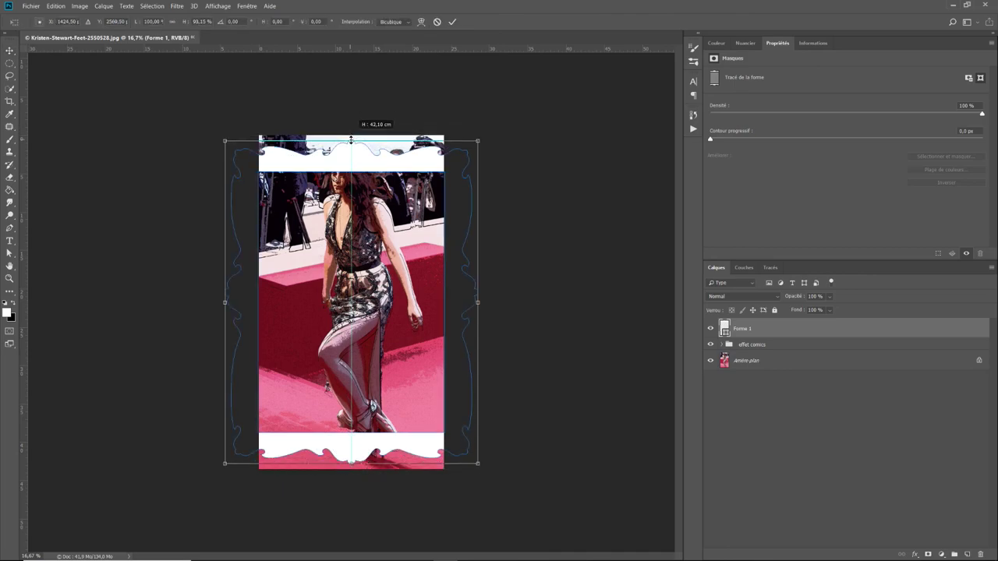
drag(352, 138, 356, 112)
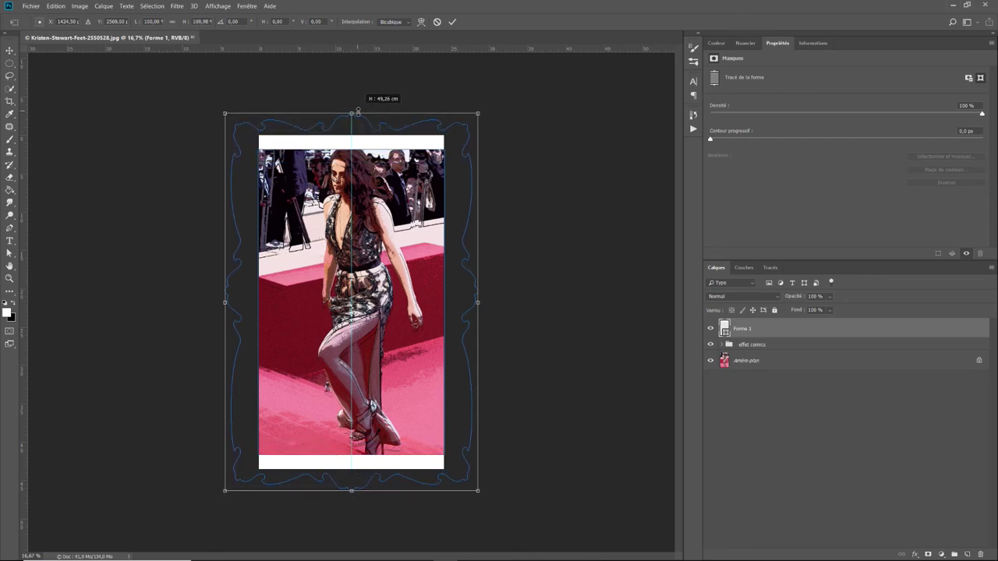
drag(224, 303, 245, 303)
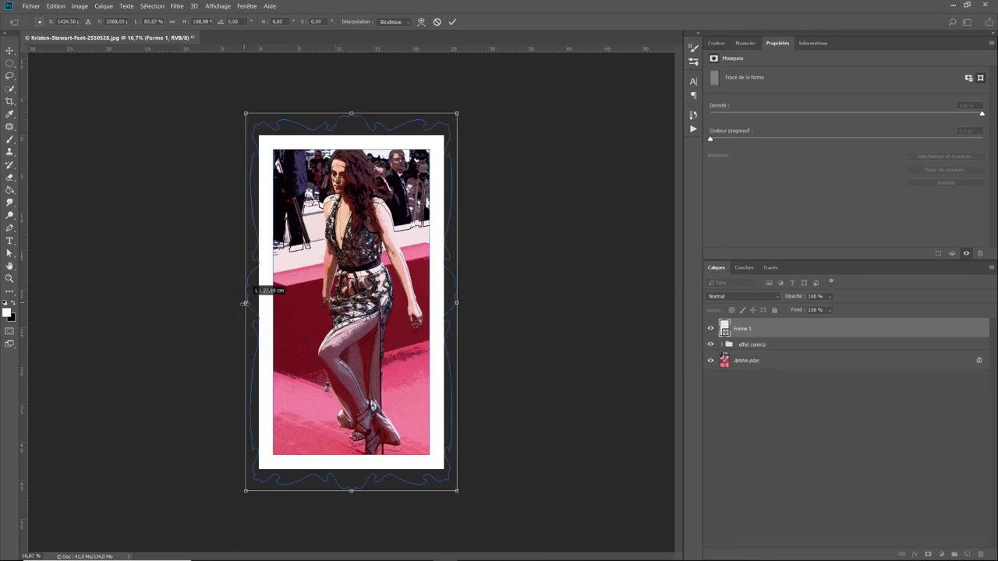
mouse_move(245, 303)
mouse_down()
mouse_move(262, 301)
mouse_move(242, 303)
mouse_up()
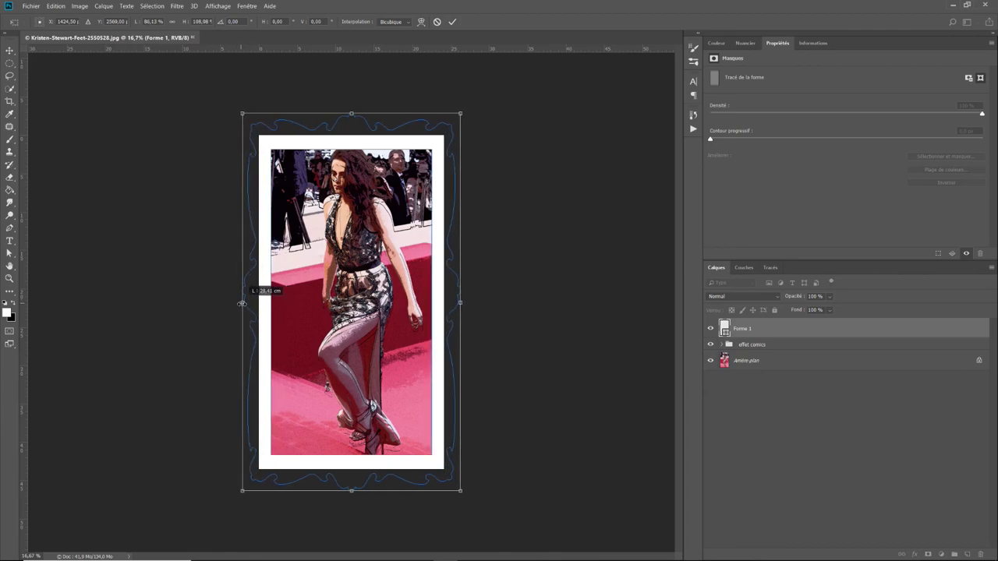
key(Return)
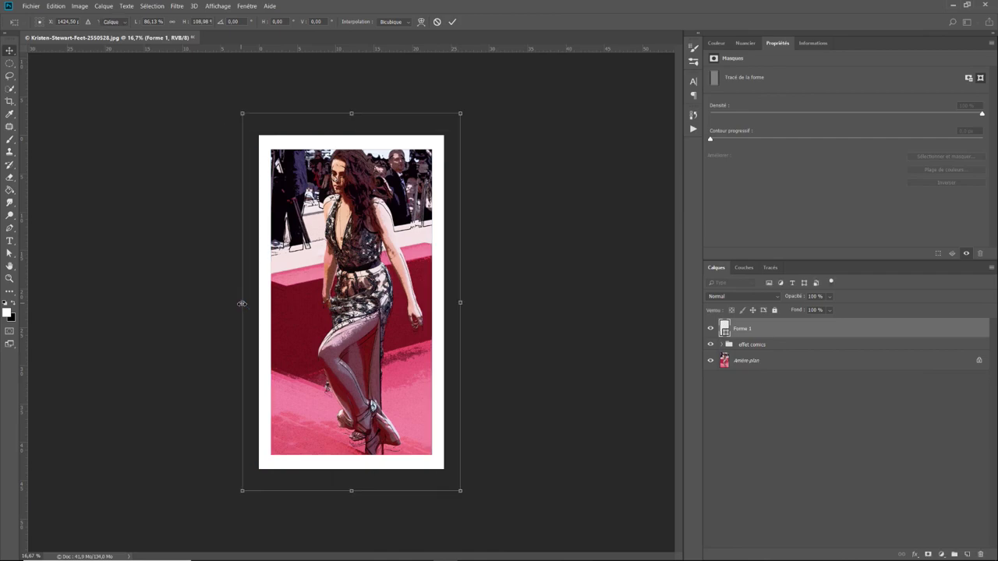
Rasterize the Forme 1 frame and fill its border black with the Paint Bucket
click(639, 222)
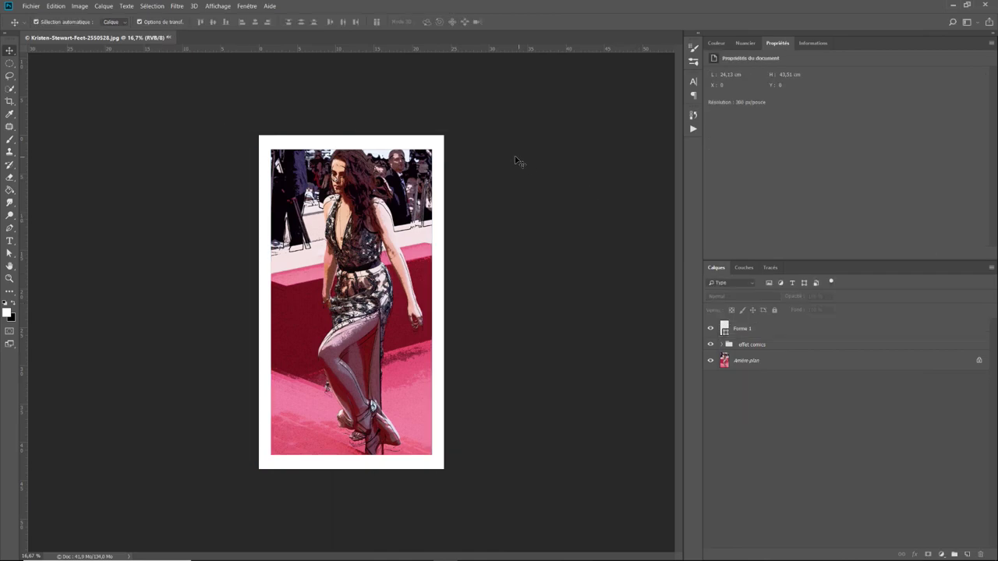
click(762, 330)
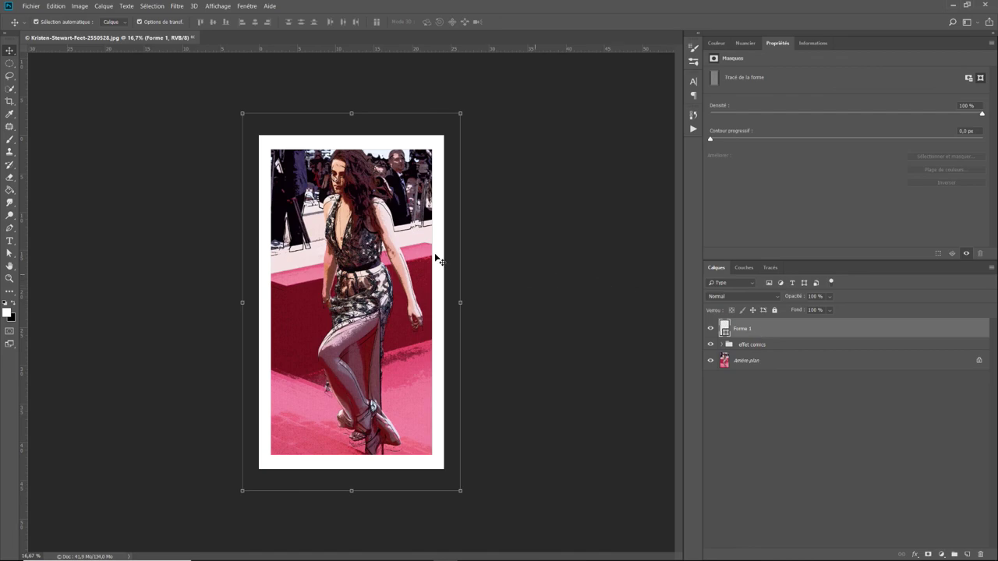
click(9, 189)
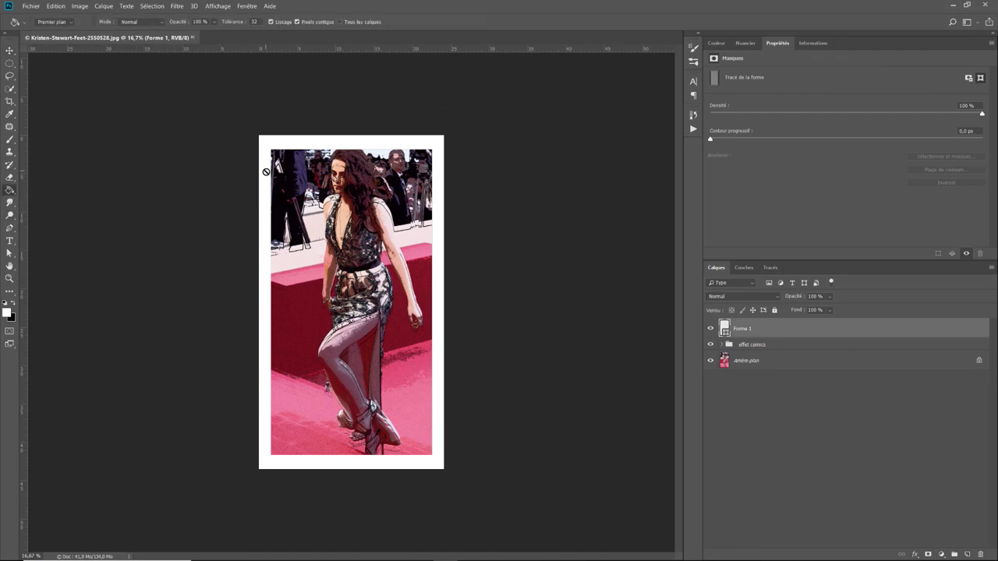
click(266, 172)
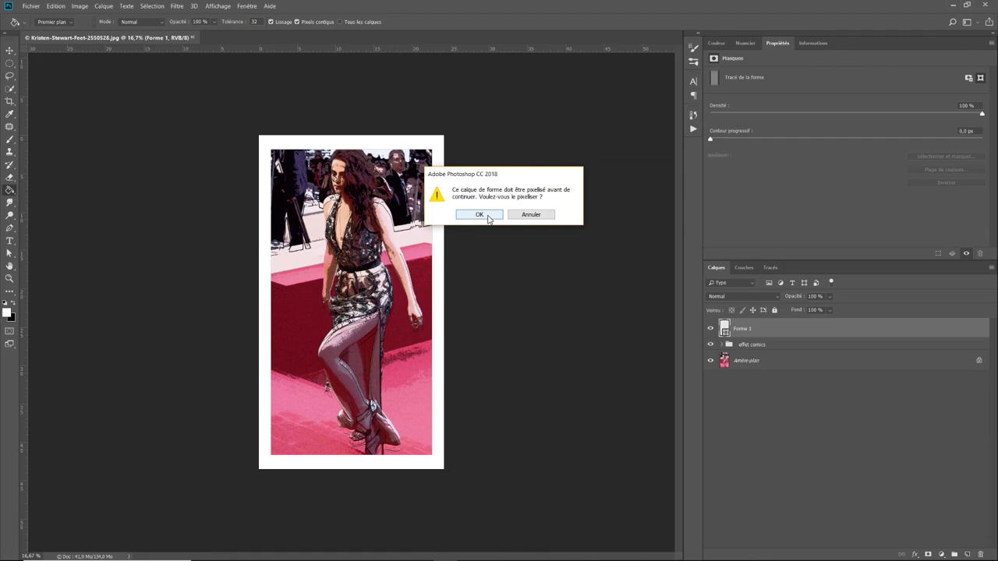
click(480, 214)
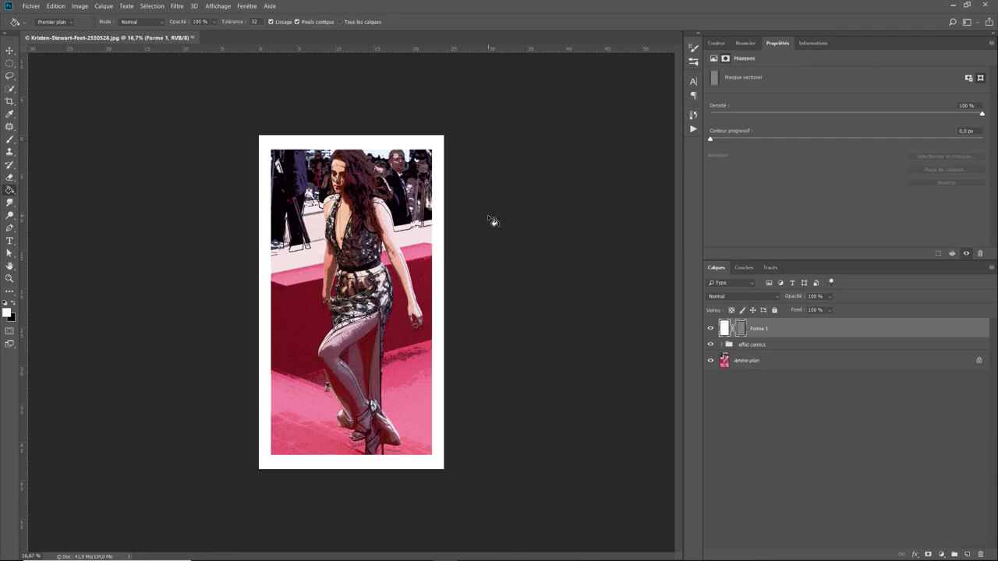
click(13, 306)
click(270, 189)
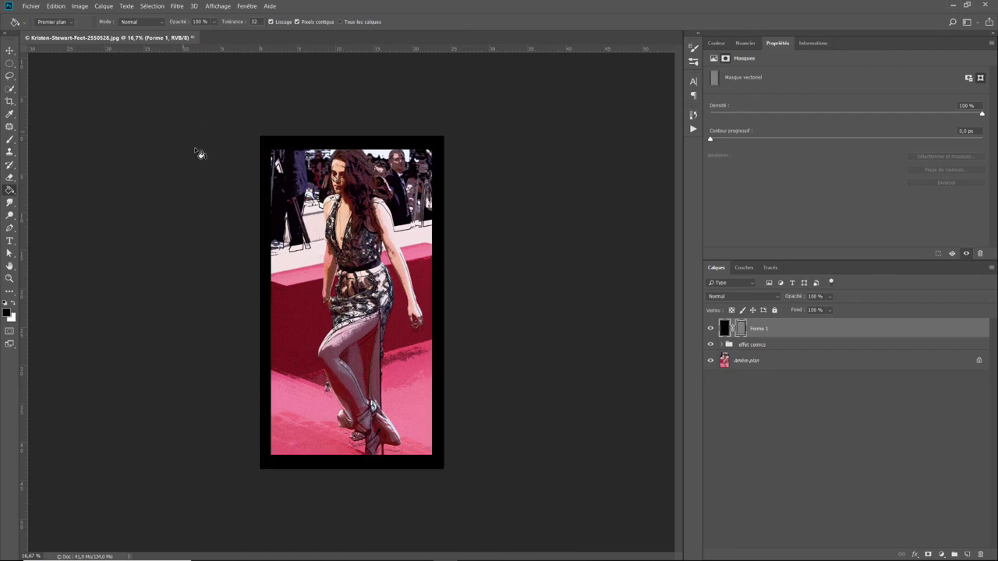
click(9, 50)
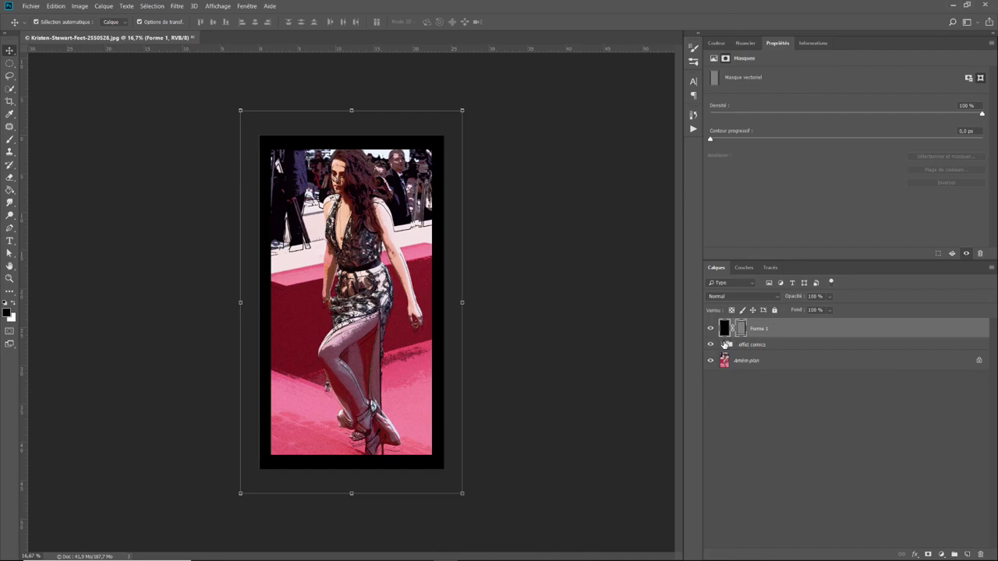
Move the lignes layer in the effet comics group back to X 0, Y 0 to match the photo
click(724, 344)
click(756, 362)
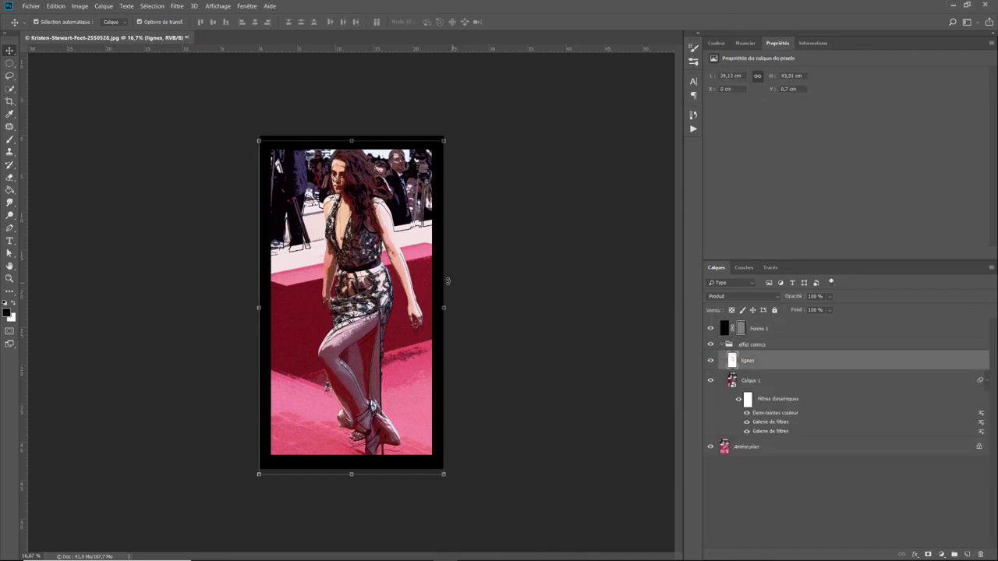
mouse_move(367, 244)
mouse_down()
mouse_move(375, 247)
mouse_move(368, 240)
mouse_up()
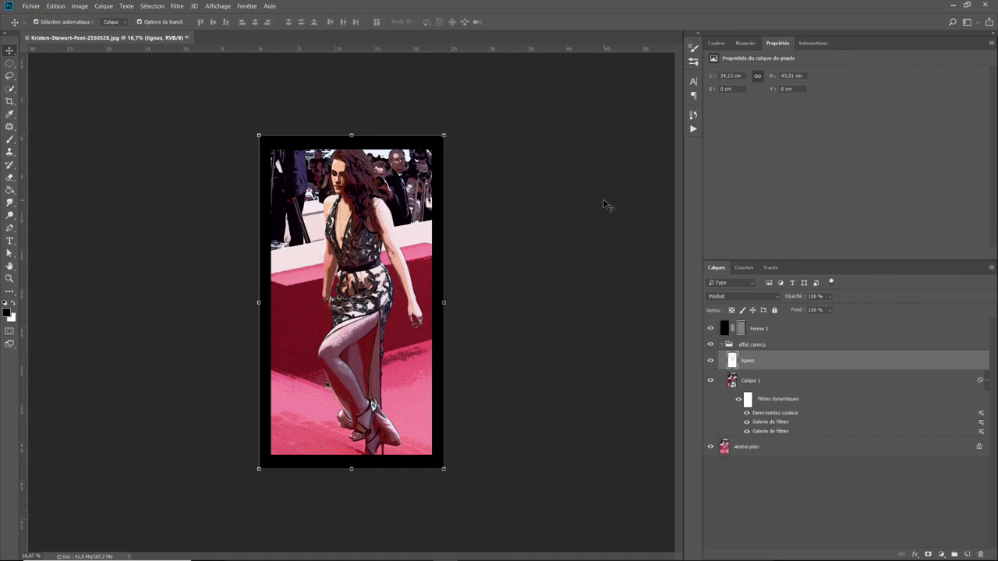
click(722, 345)
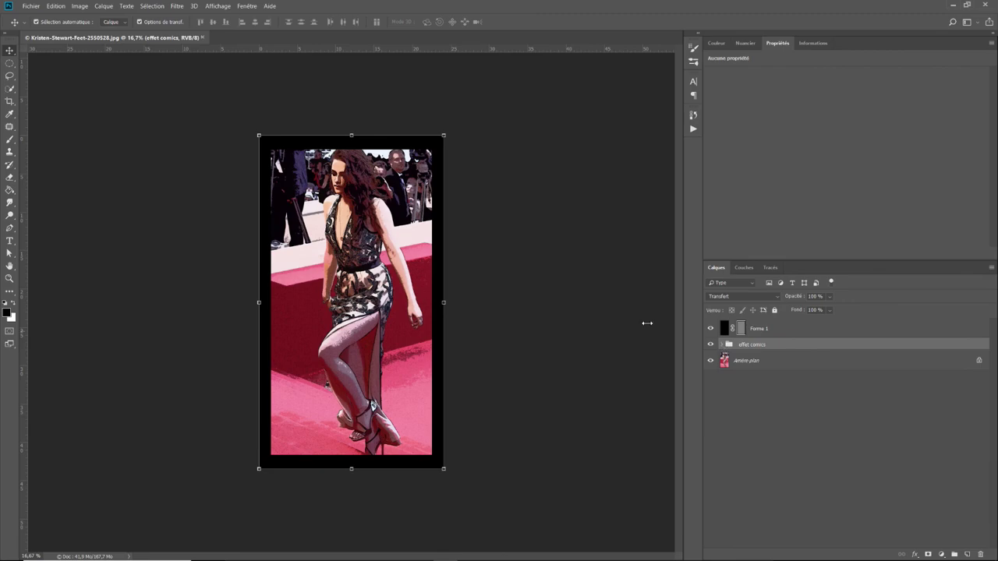
Draw a rounded speech-bubble custom shape over the woman's chest as layer Forme 2
click(10, 293)
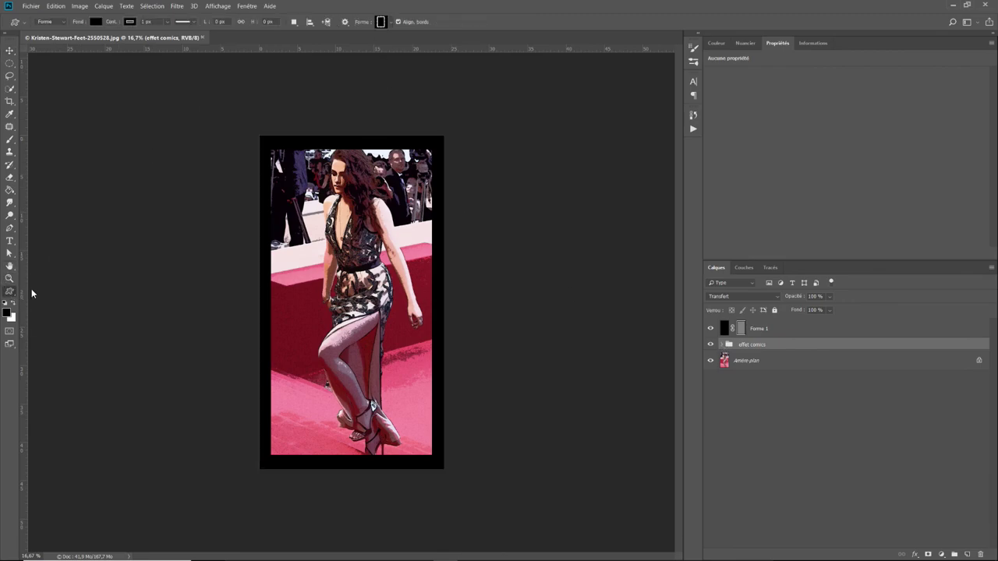
click(388, 24)
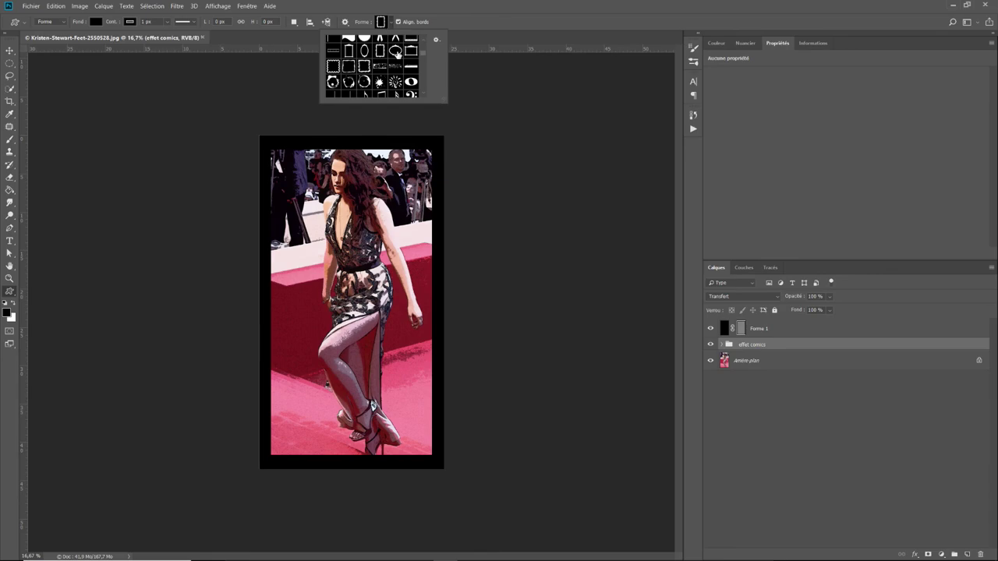
scroll(397, 55, down, 3)
scroll(396, 56, down, 3)
scroll(397, 59, down, 3)
scroll(397, 62, down, 3)
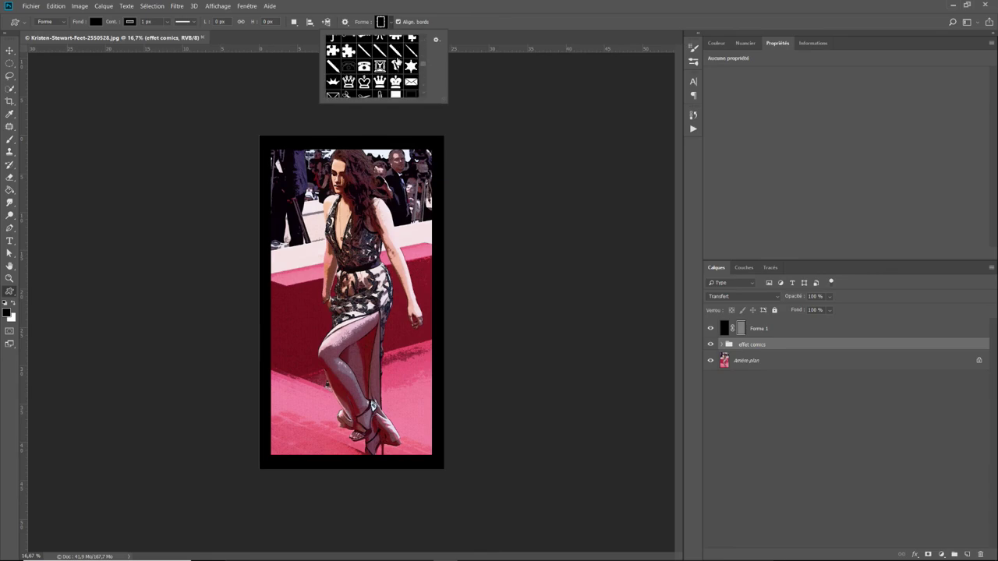
scroll(396, 63, down, 3)
scroll(397, 61, down, 3)
scroll(396, 60, down, 3)
scroll(396, 59, down, 3)
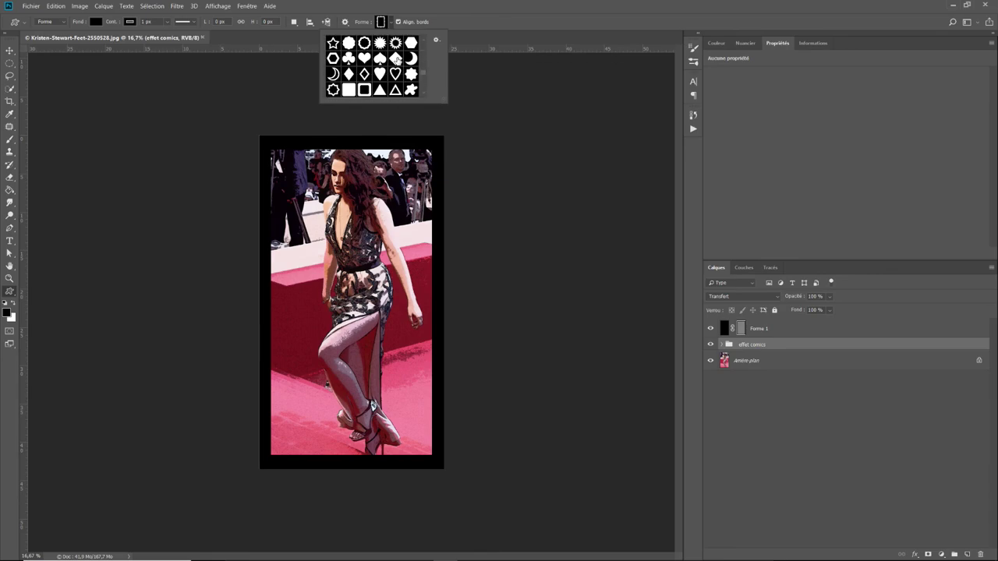
scroll(396, 59, down, 3)
scroll(397, 59, down, 3)
scroll(397, 59, down, 3)
scroll(398, 59, down, 3)
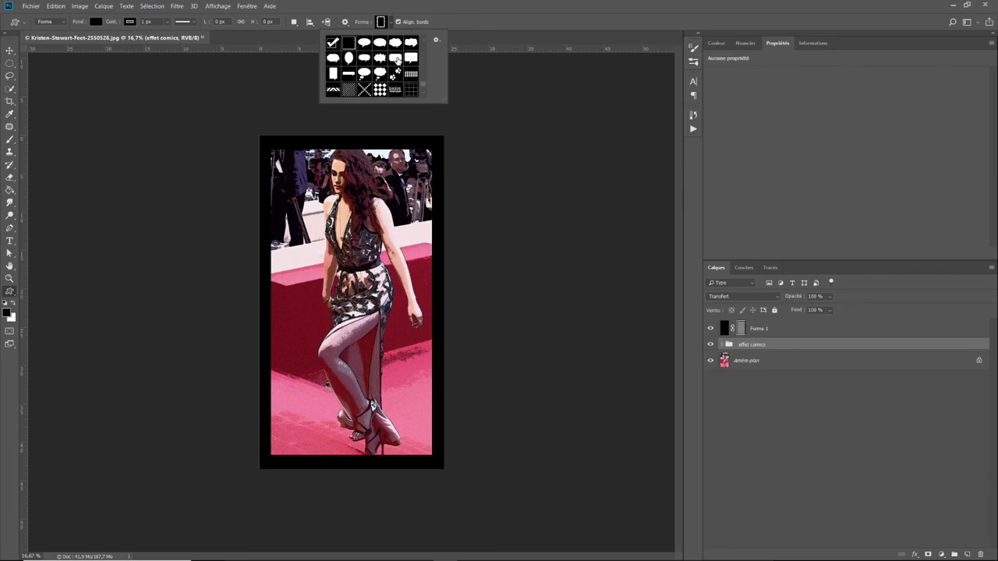
click(397, 59)
mouse_move(290, 192)
mouse_down()
mouse_move(307, 222)
mouse_move(406, 265)
mouse_move(374, 245)
mouse_up()
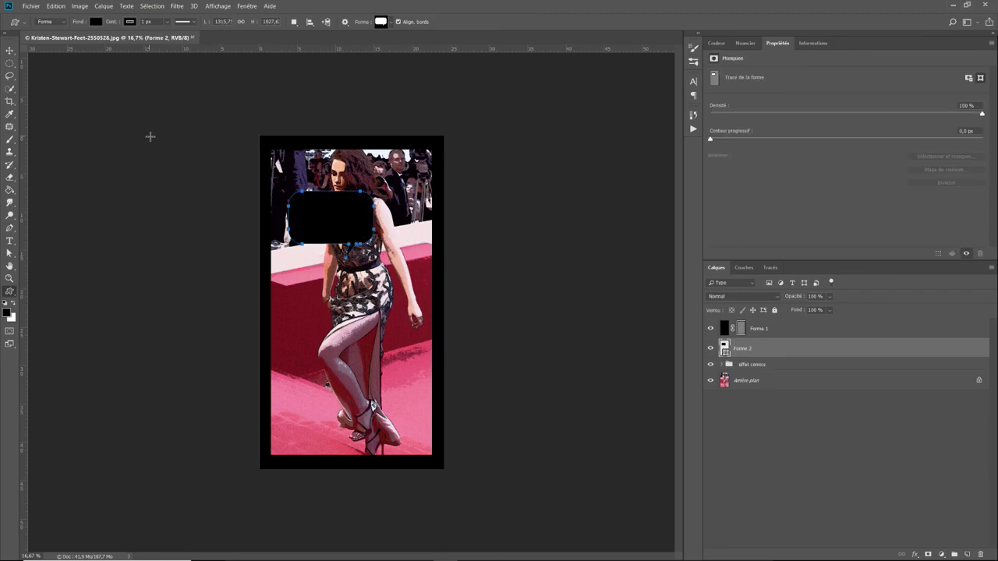
Give the Forme 2 bubble a white fill and no stroke
click(99, 23)
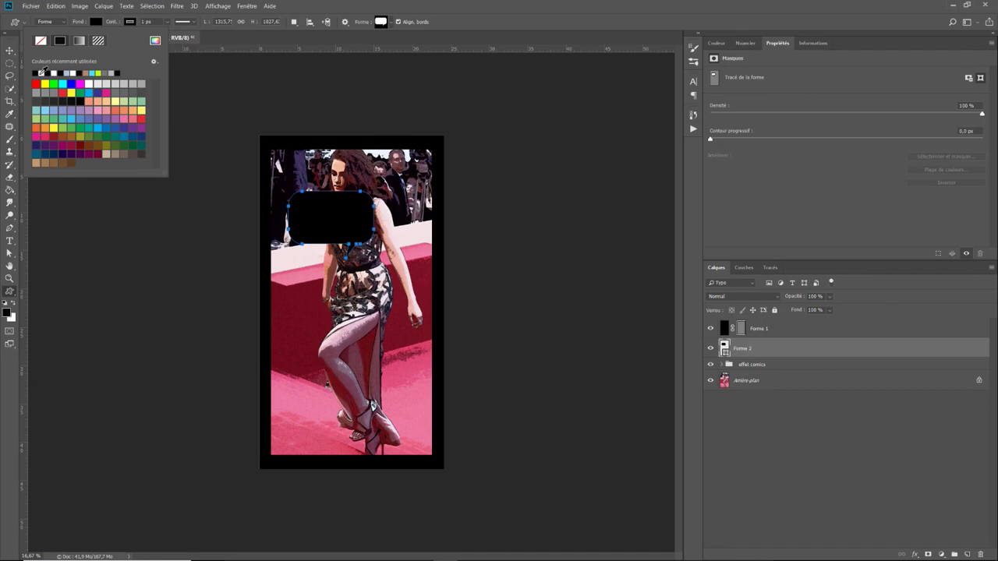
click(42, 71)
click(106, 23)
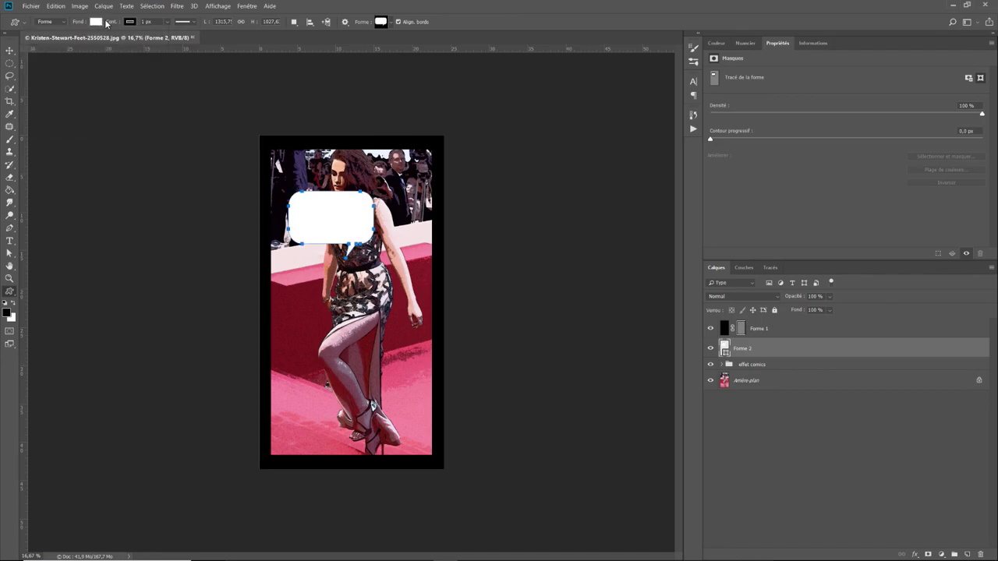
click(131, 24)
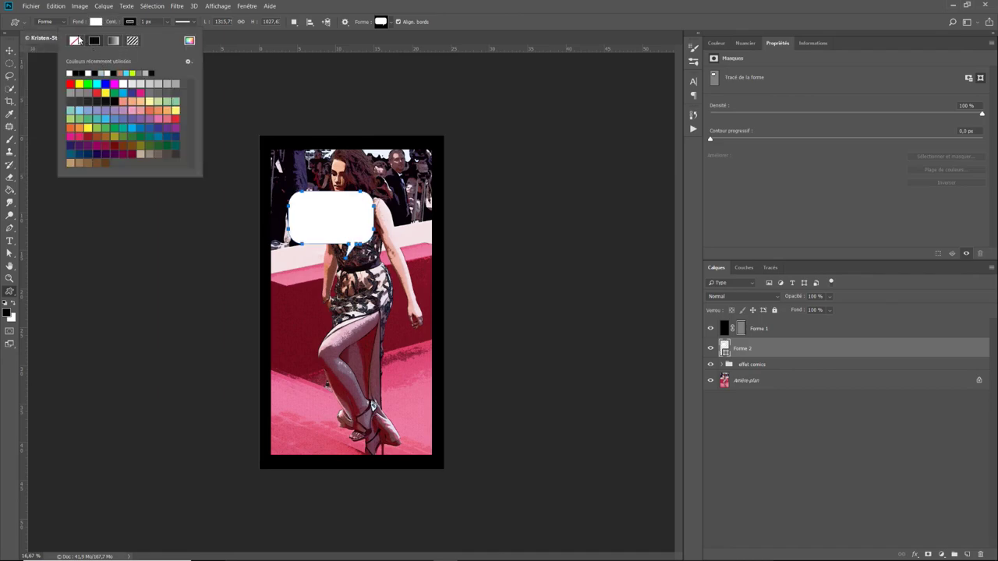
click(77, 40)
click(239, 75)
click(240, 76)
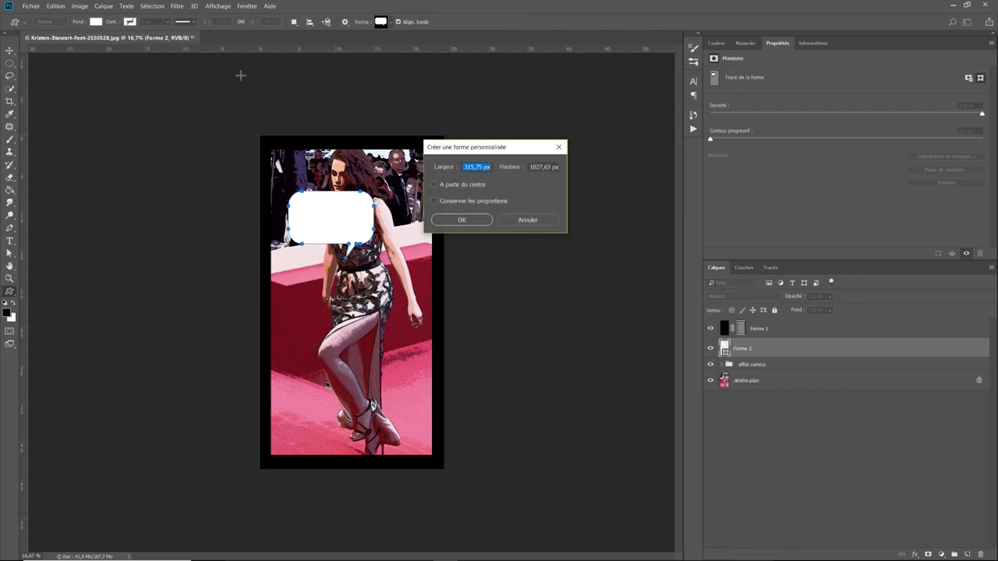
click(512, 220)
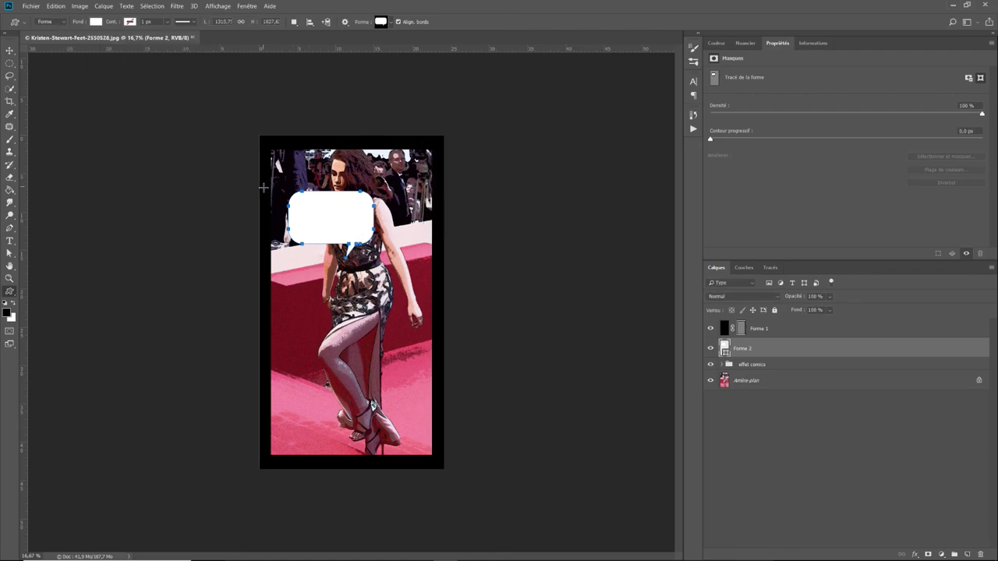
click(10, 50)
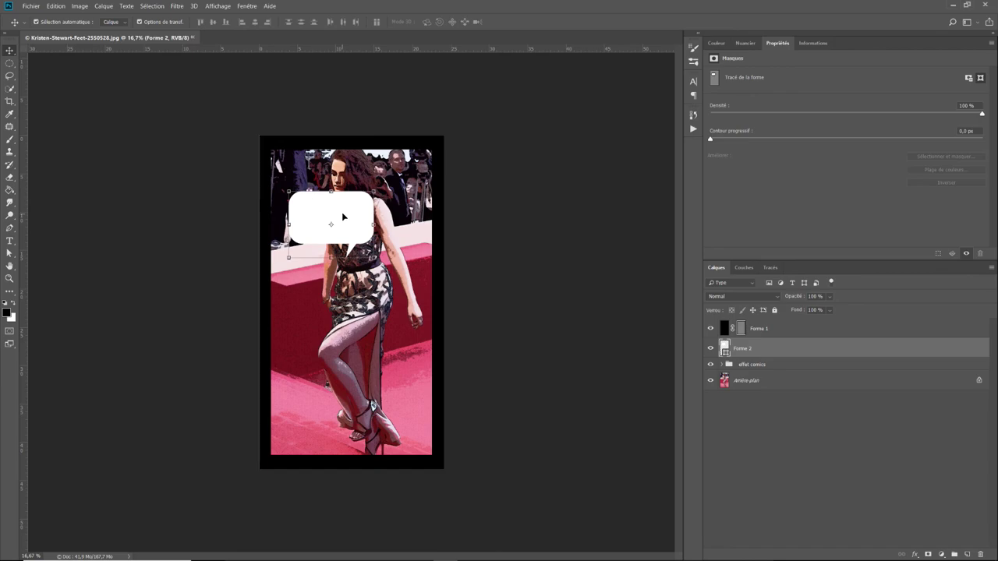
Free-transform the bubble: rotate it about 180° and shift it right and down onto the chest
mouse_move(394, 191)
mouse_down()
mouse_move(303, 304)
mouse_move(270, 278)
mouse_up()
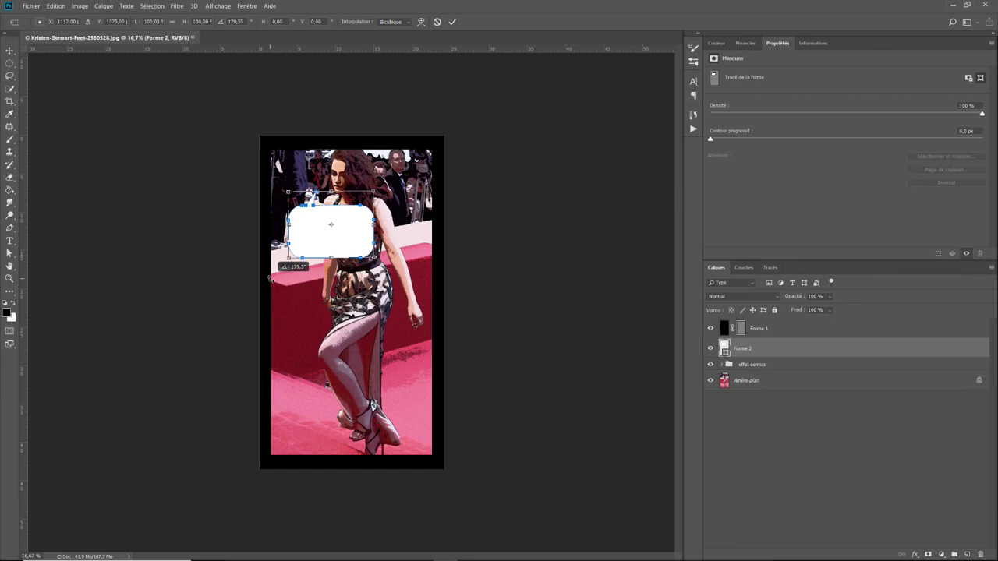
drag(330, 216, 350, 222)
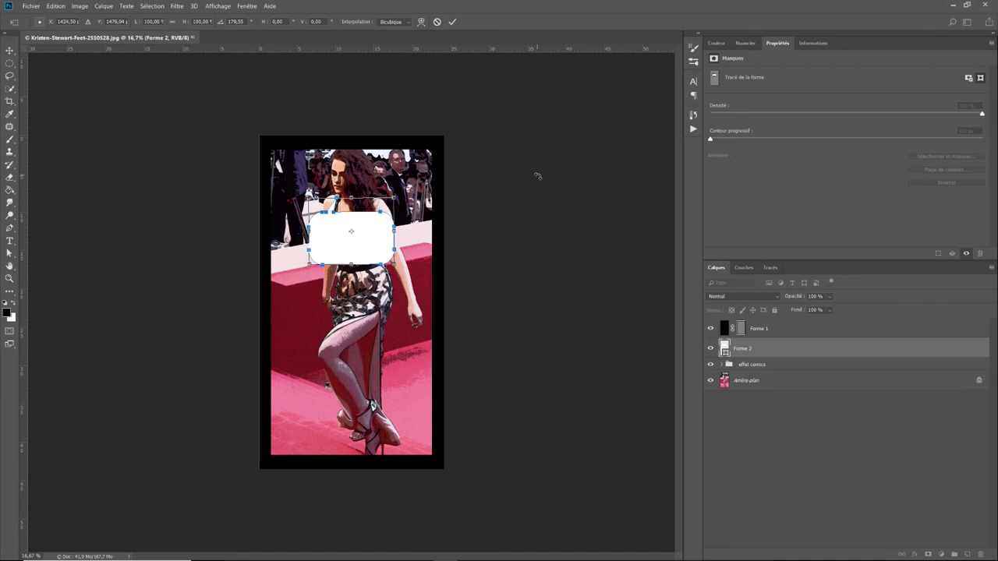
key(Return)
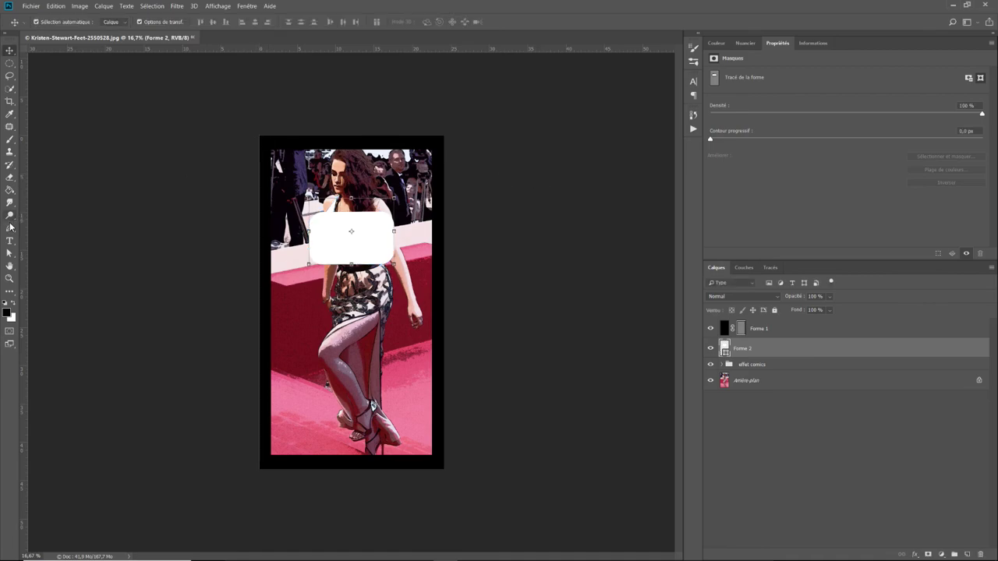
Remove an accidentally committed empty text layer from inside the bubble
click(9, 240)
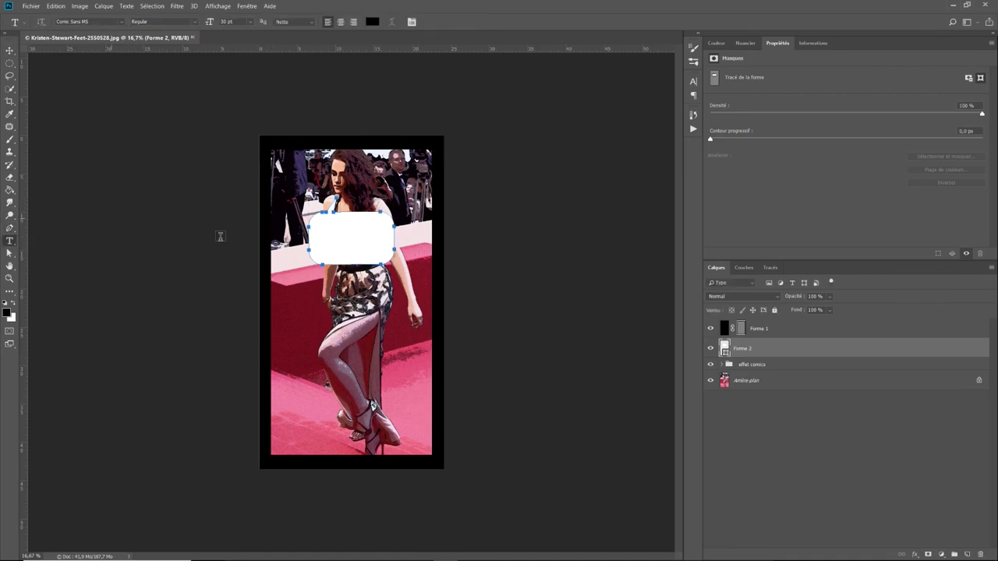
click(348, 229)
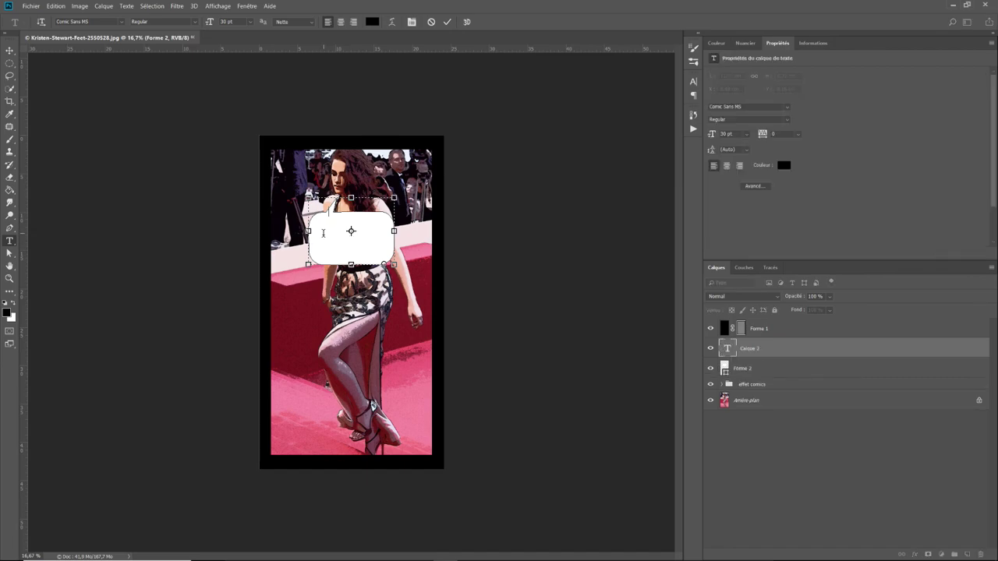
key(ctrl+Return)
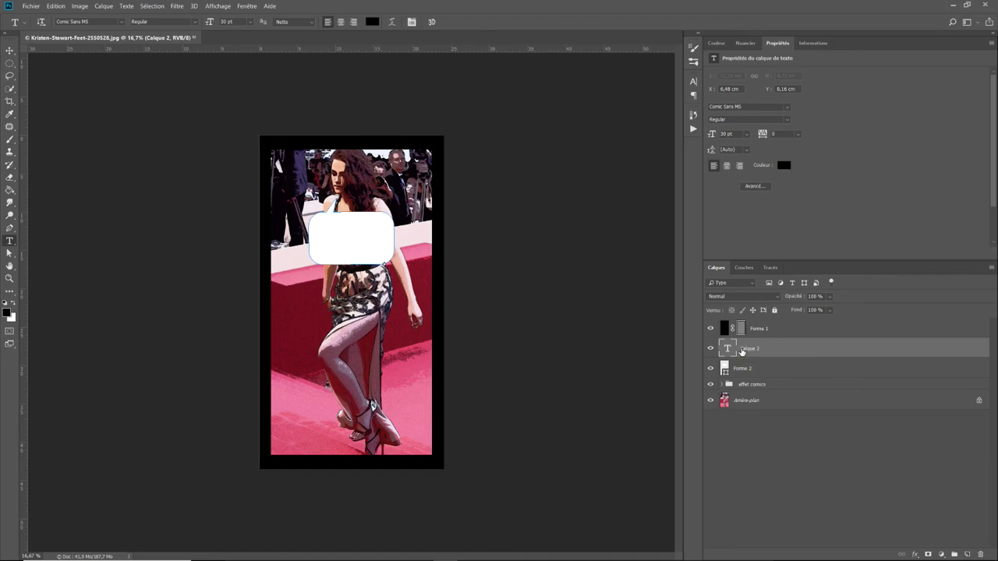
right_click(741, 351)
click(760, 193)
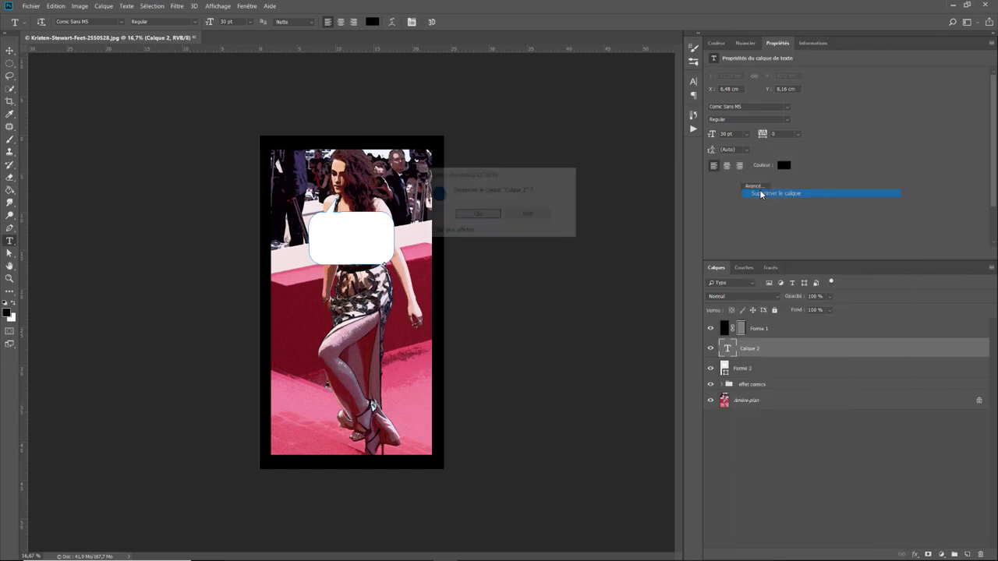
click(495, 218)
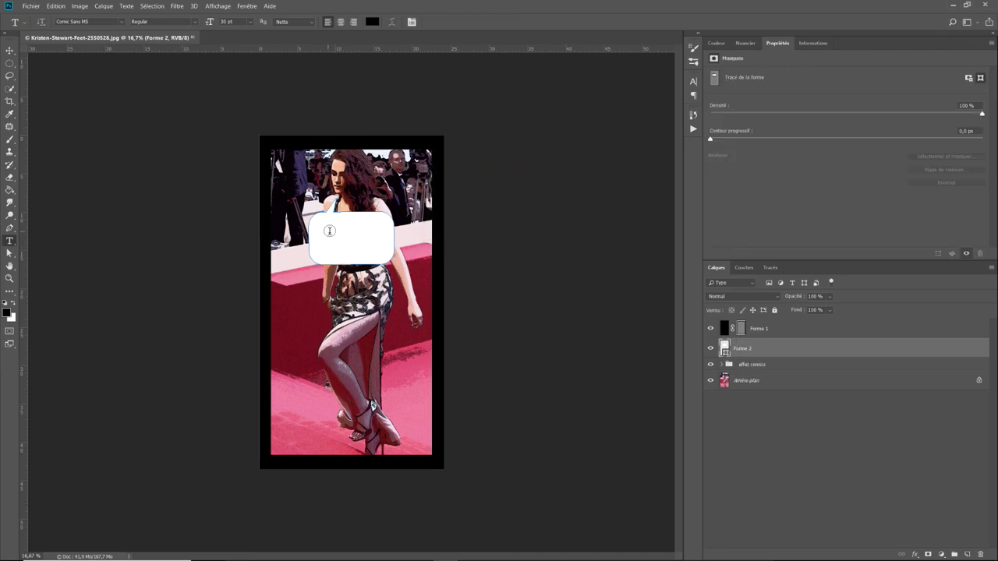
Type 'Abonnez - vous' in Comic Sans MS inside the bubble, correcting the 'Aboonez' typo
click(330, 233)
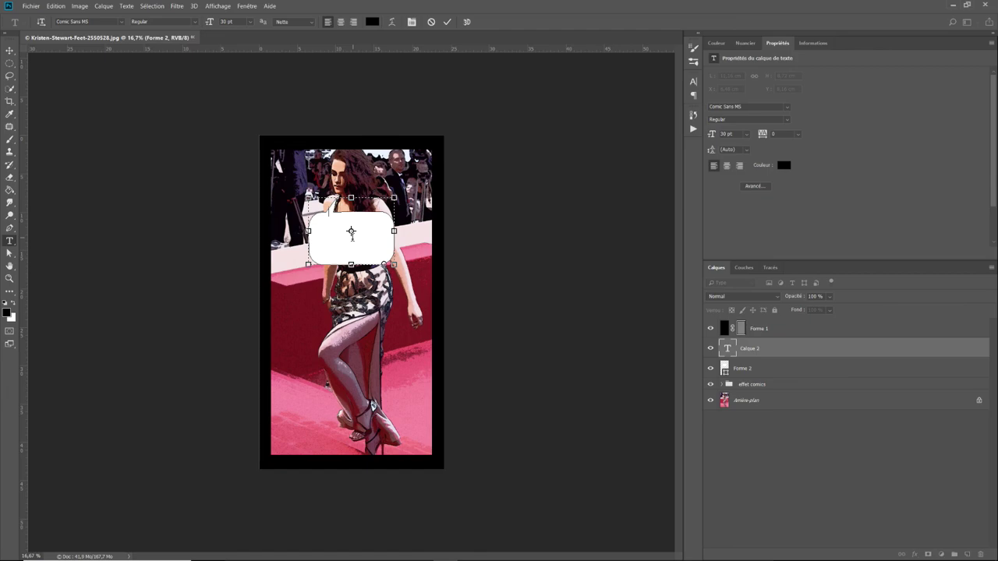
text(Ab)
text(oonez - )
text(vous)
drag(375, 223, 319, 222)
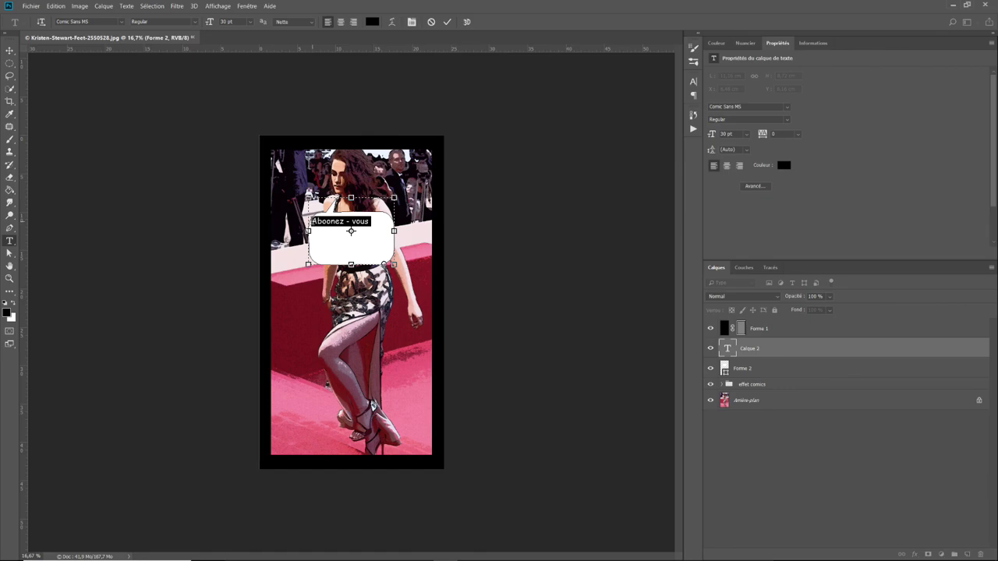
click(315, 222)
key(BackSpace)
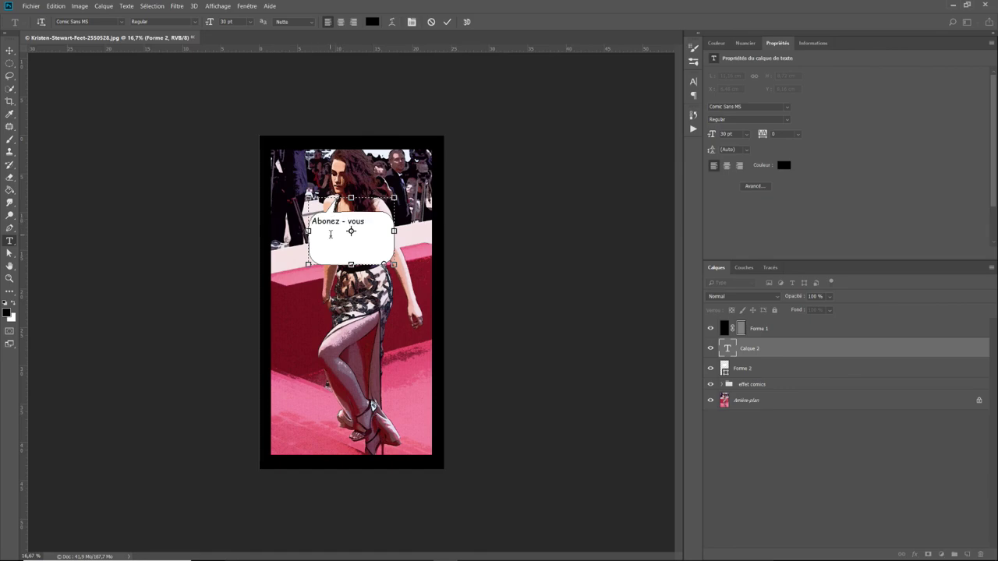
text(n)
drag(376, 222, 311, 222)
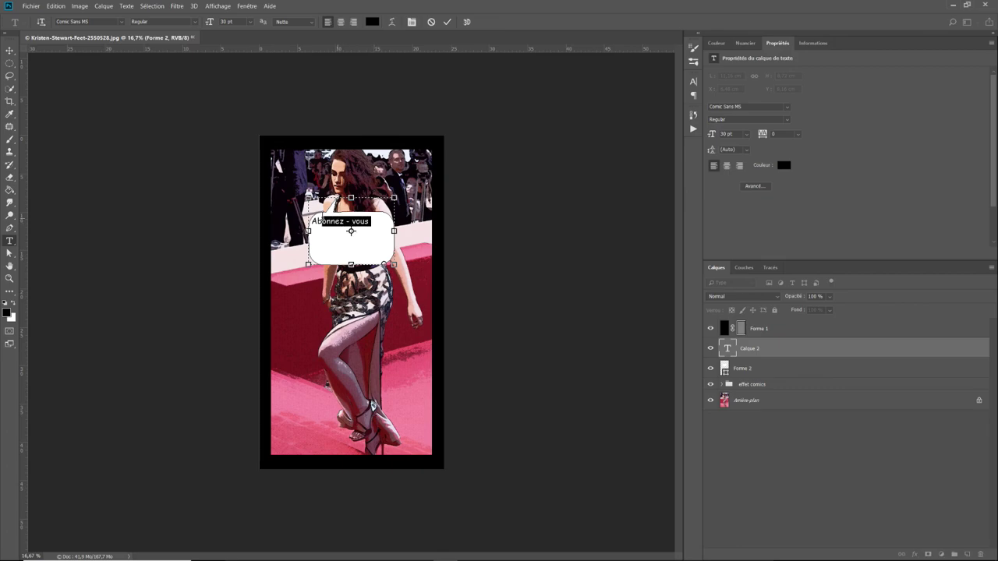
Shift the Abonnez - vous text down and right, then reselect its layer
click(9, 50)
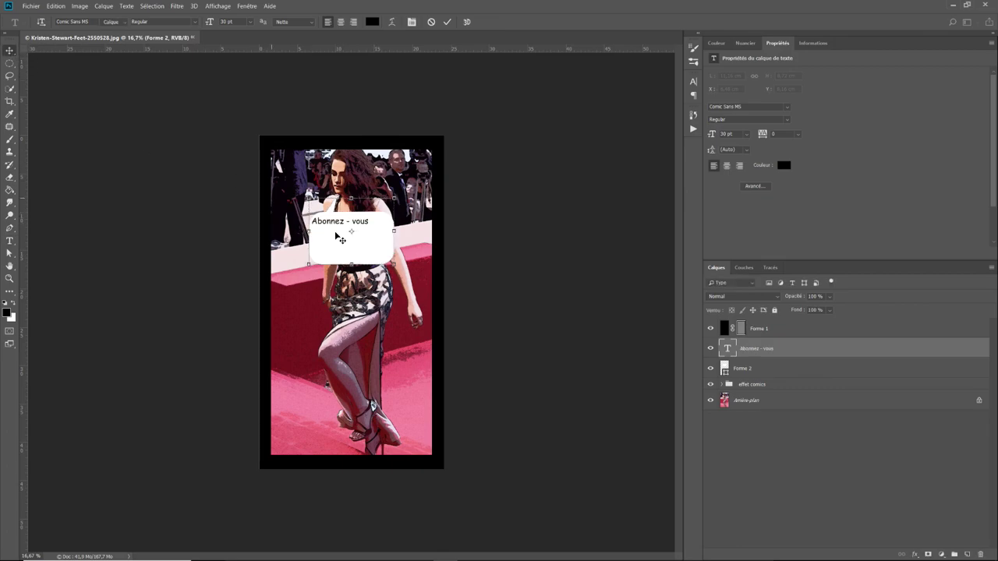
drag(363, 229, 370, 238)
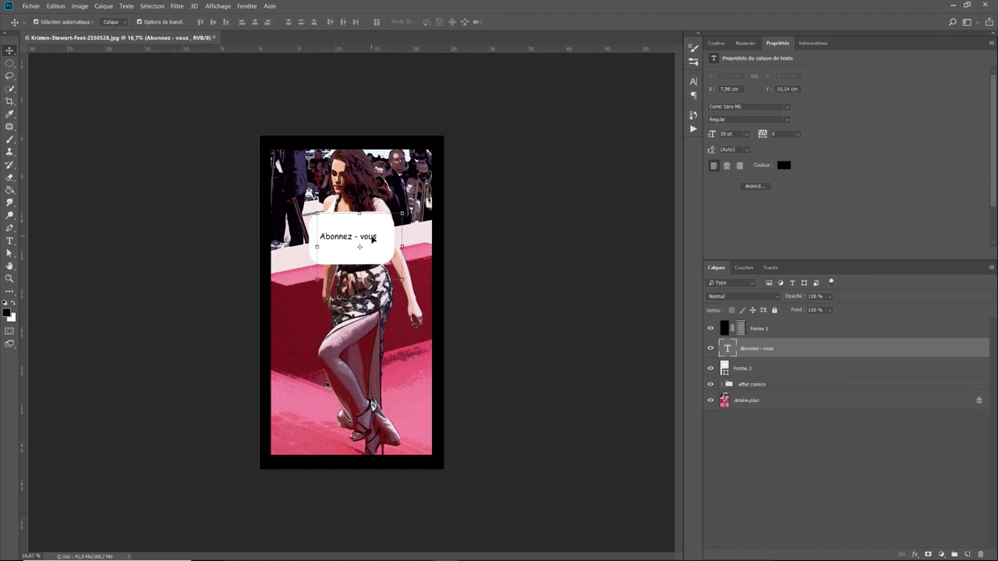
click(377, 238)
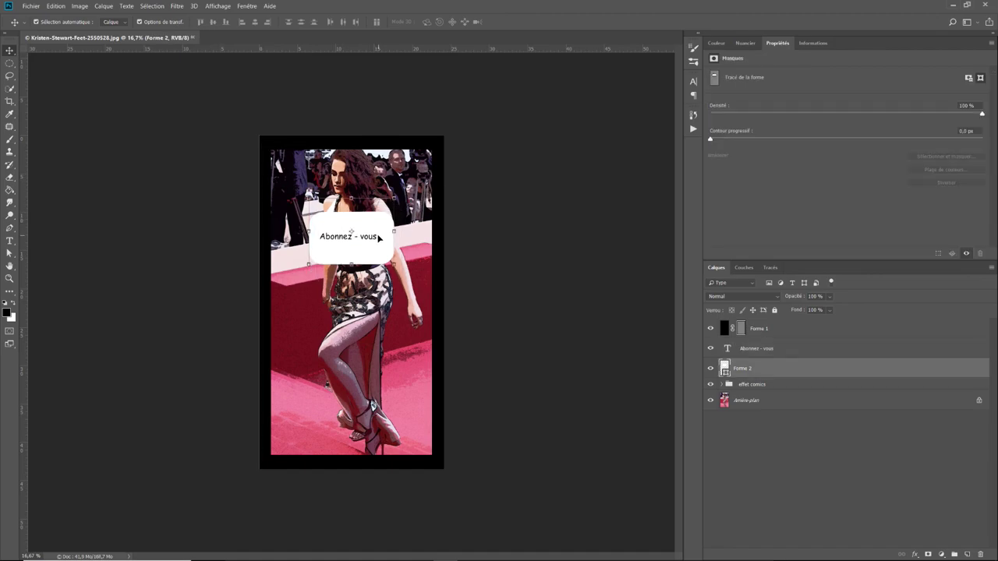
click(731, 351)
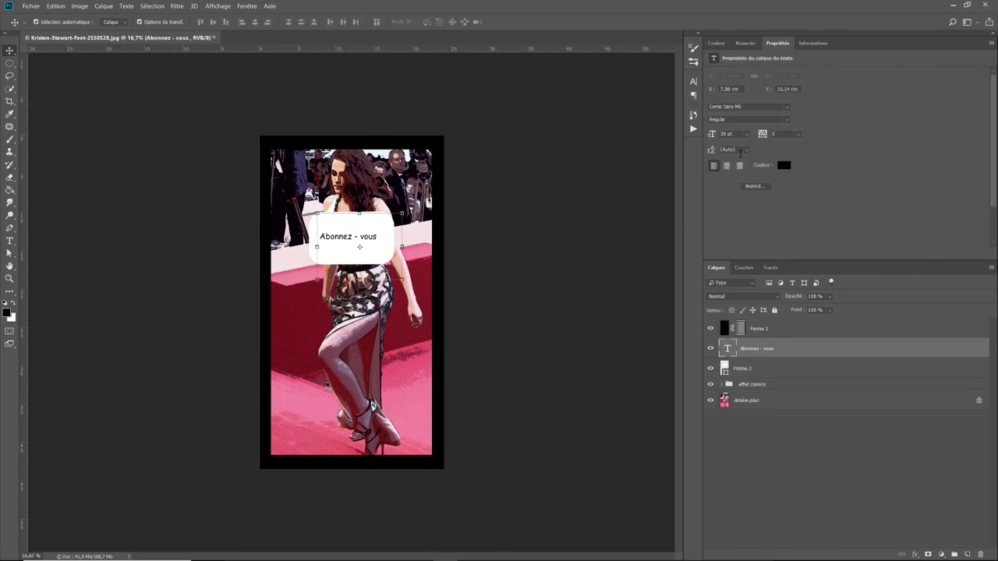
Set the text to 48 pt and nudge it up inside the bubble
click(748, 138)
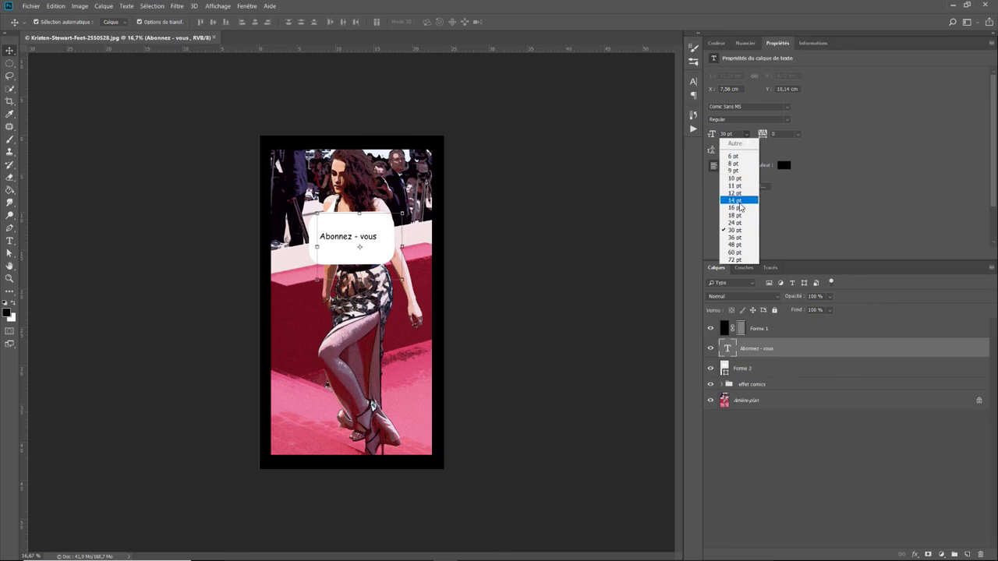
click(739, 247)
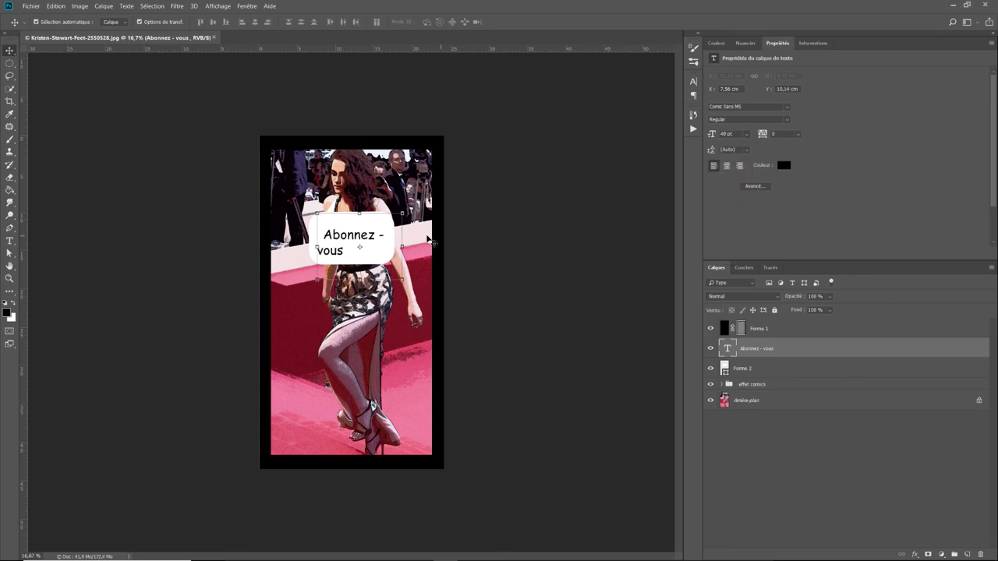
drag(351, 234, 349, 228)
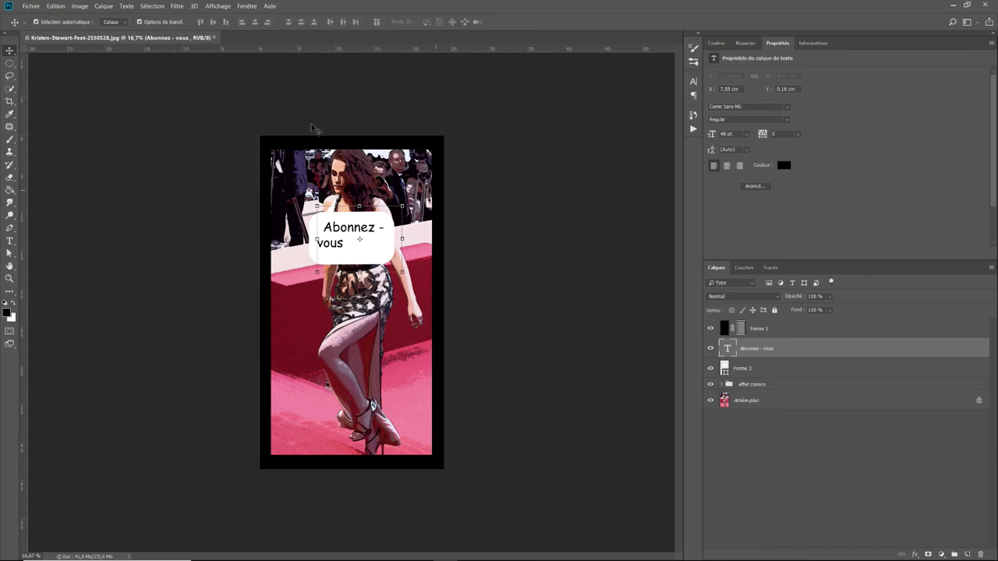
click(482, 163)
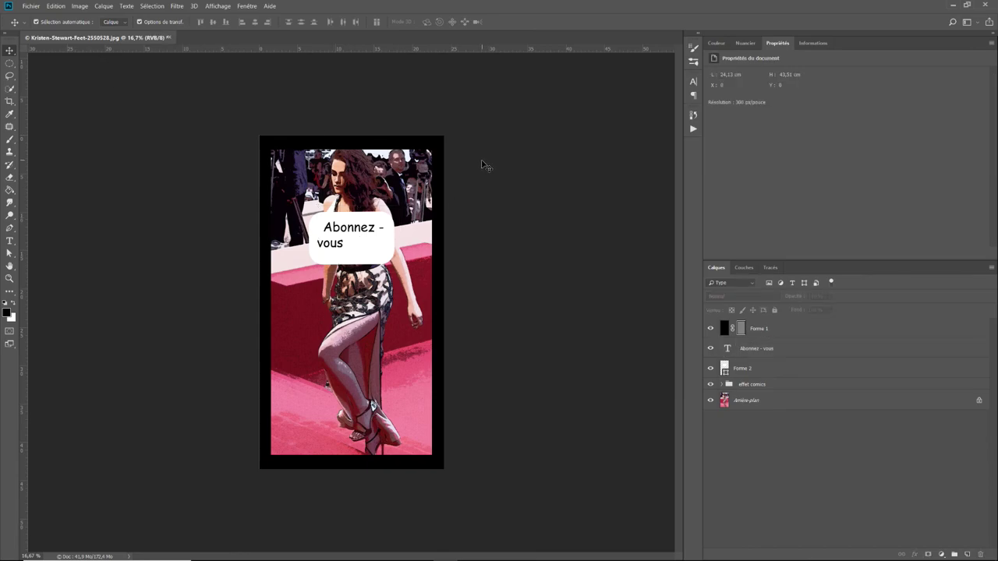